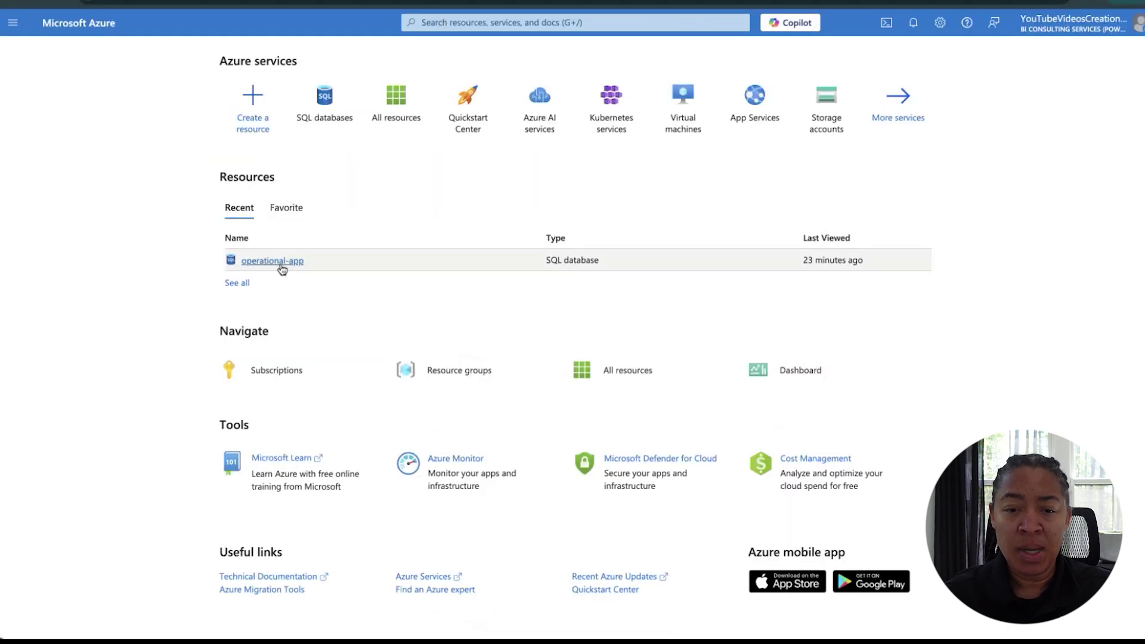
Open Query editor (preview) for the operational-app SQL database from its resource menu.
{"action": "left_click", "coordinate": [281, 263]}
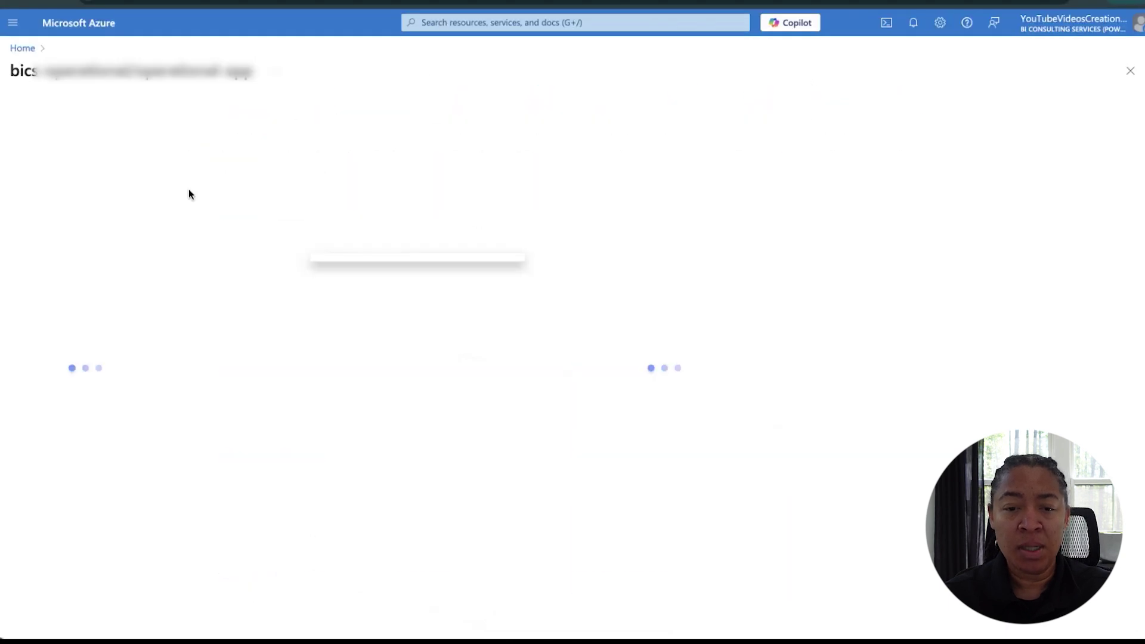
{"action": "left_click", "coordinate": [96, 111]}
{"action": "type", "text": "query"}
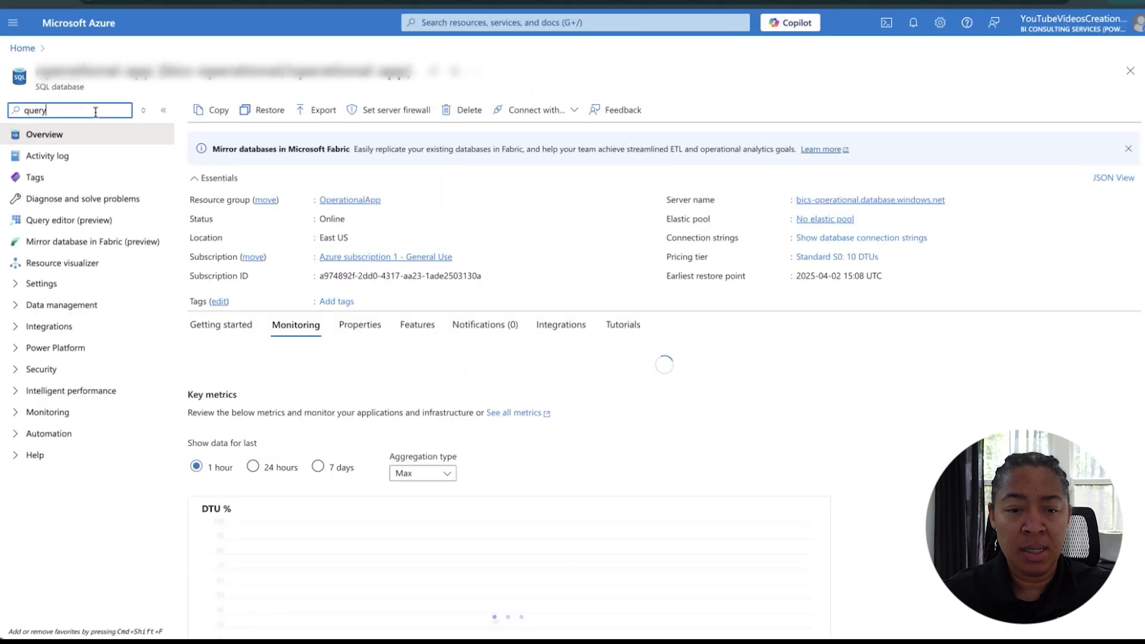
{"action": "left_click", "coordinate": [65, 134]}
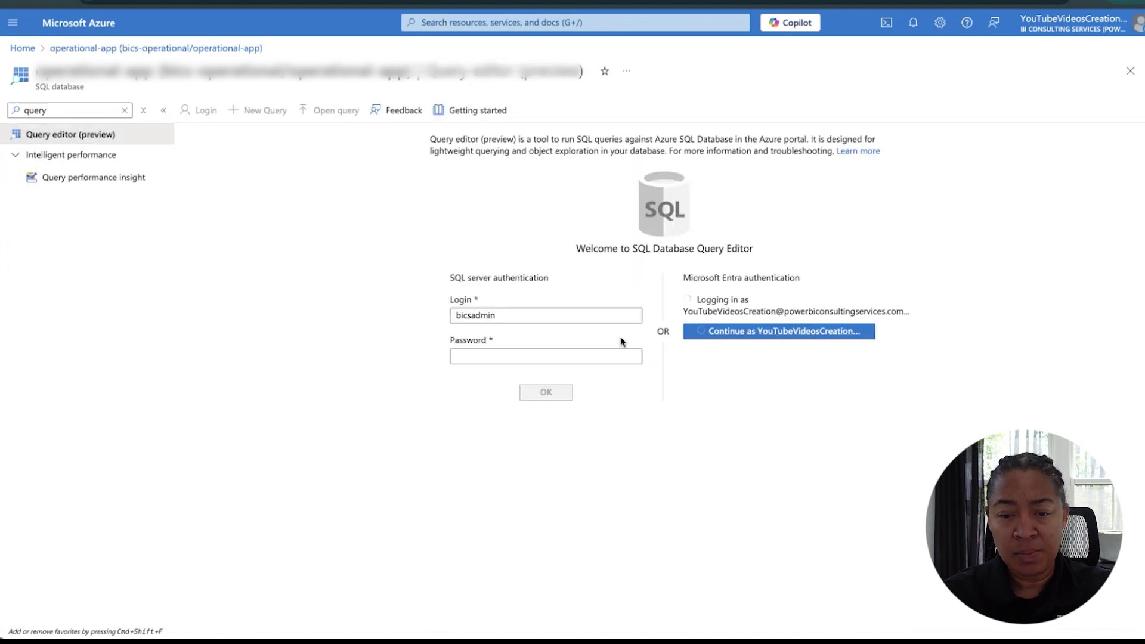
Sign in with the saved SQL login and expand Tables to find YouTubeNotificationsDemo.
{"action": "left_click", "coordinate": [621, 356]}
{"action": "key", "text": "super+v"}
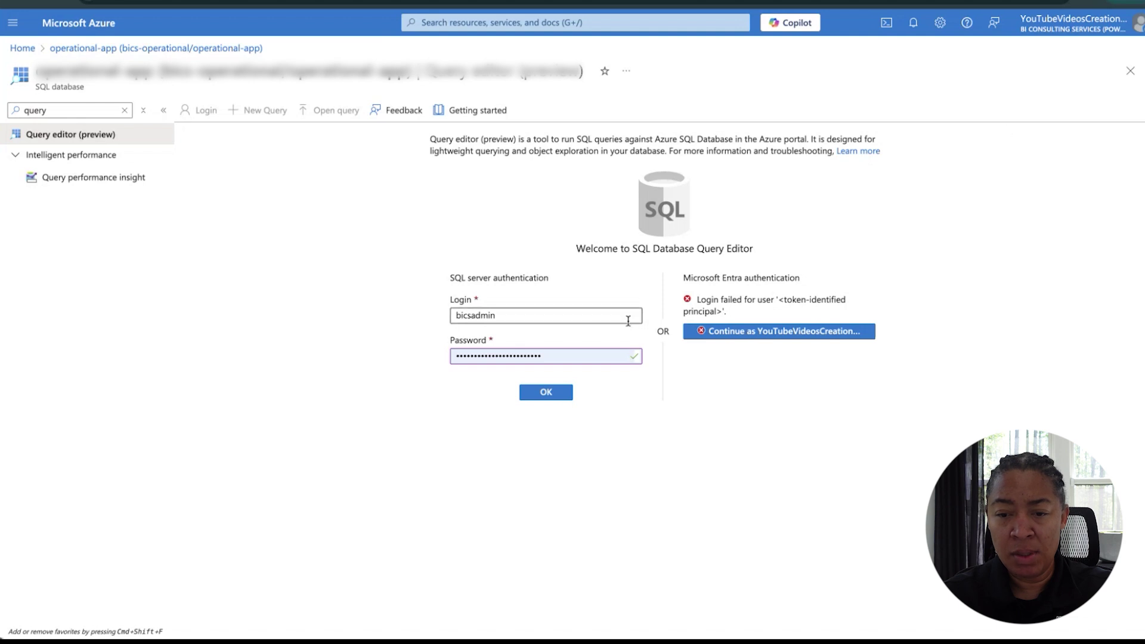
{"action": "left_click", "coordinate": [544, 392]}
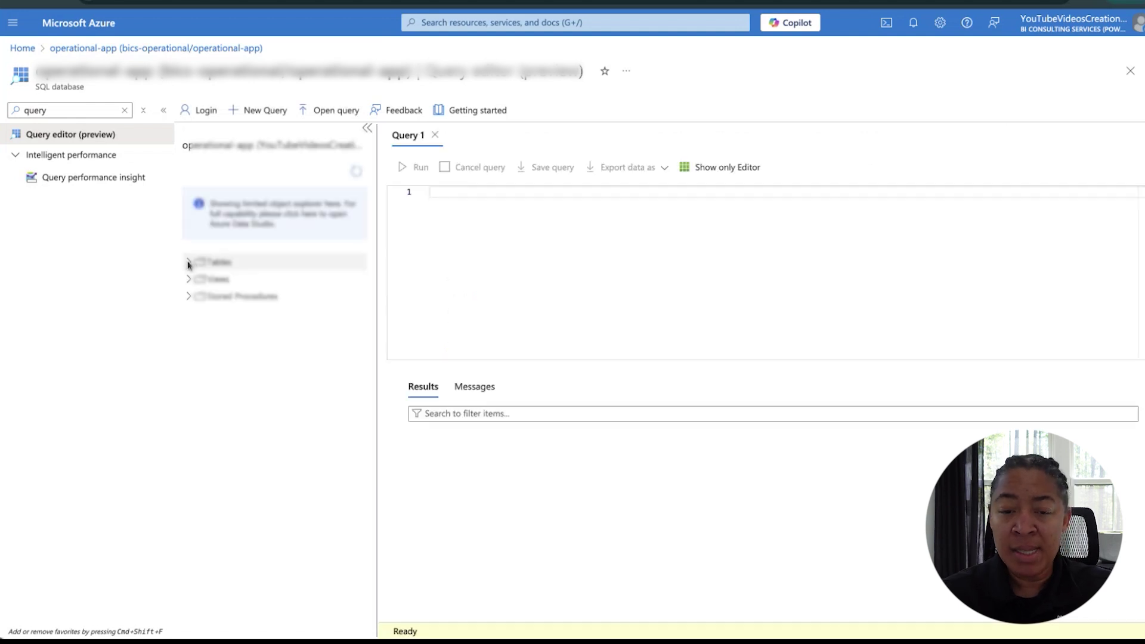
{"action": "left_click", "coordinate": [189, 263]}
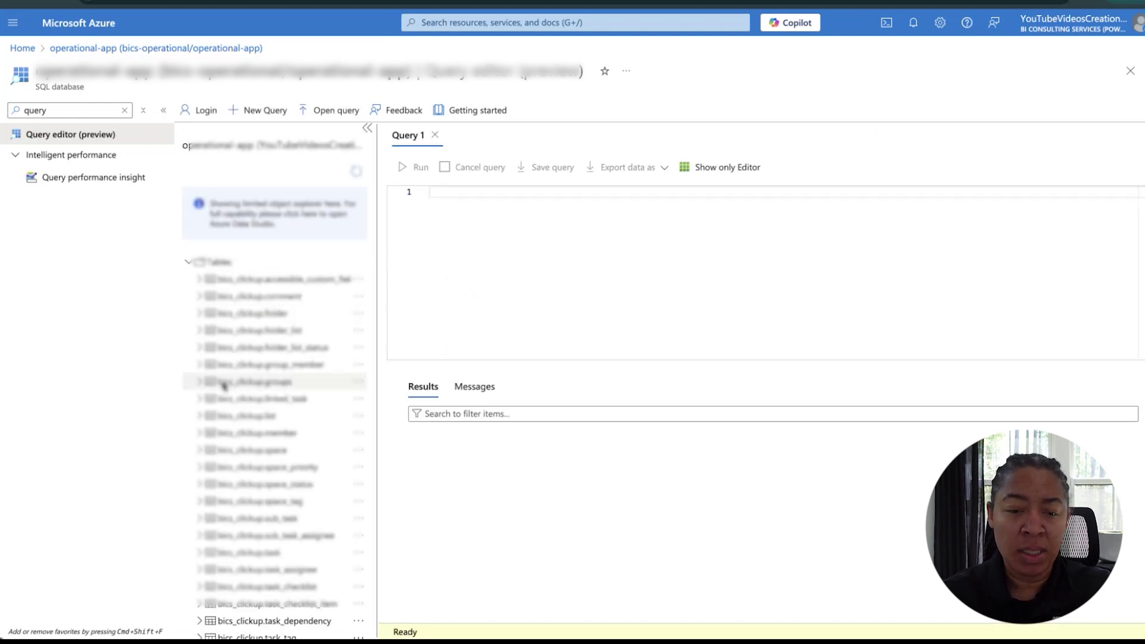
{"action": "scroll", "coordinate": [225, 385], "scroll_direction": "down", "scroll_amount": 5}
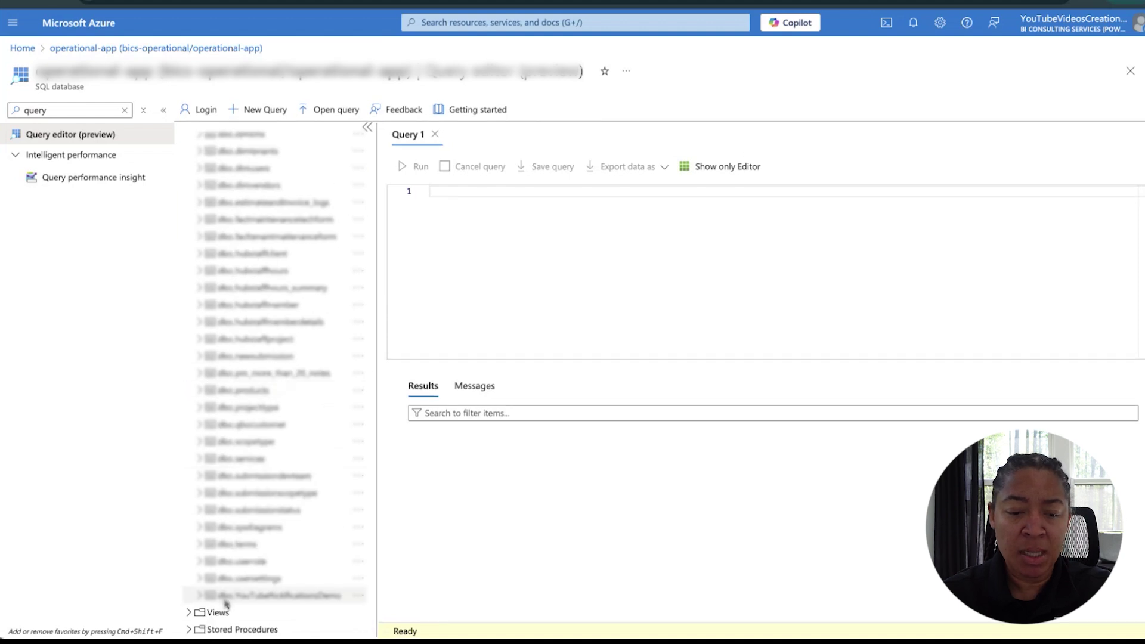
{"action": "left_click", "coordinate": [358, 596]}
Query the top 1000 rows of YouTubeNotificationsDemo and review the teams, emails, task IDs and statuses.
{"action": "left_click", "coordinate": [398, 537]}
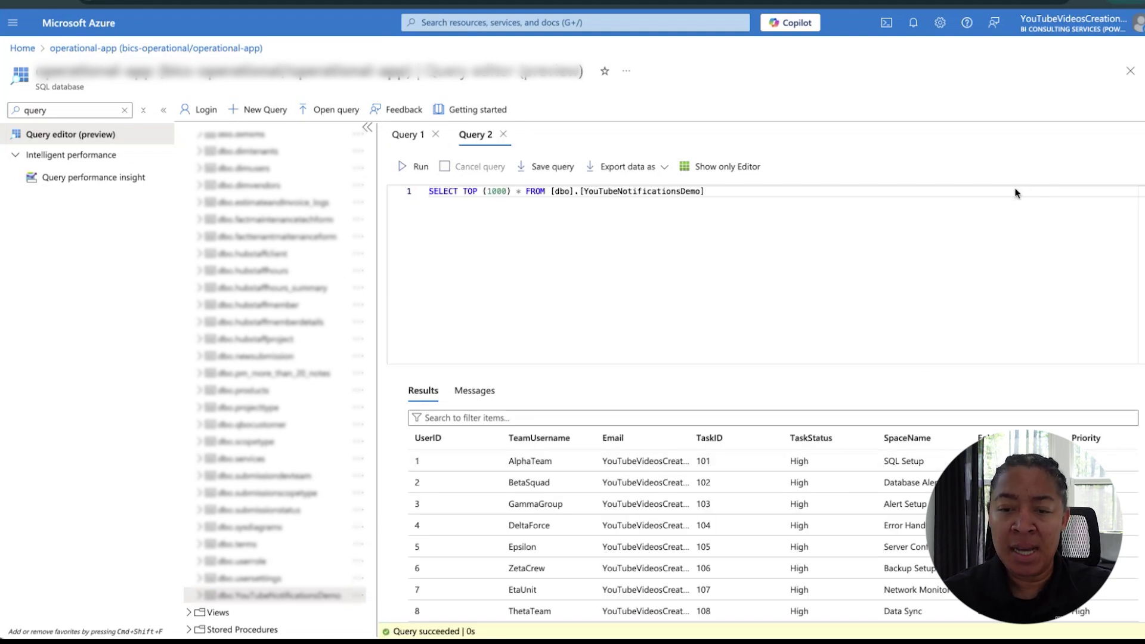
{"action": "scroll", "coordinate": [710, 455], "scroll_direction": "down", "scroll_amount": 3}
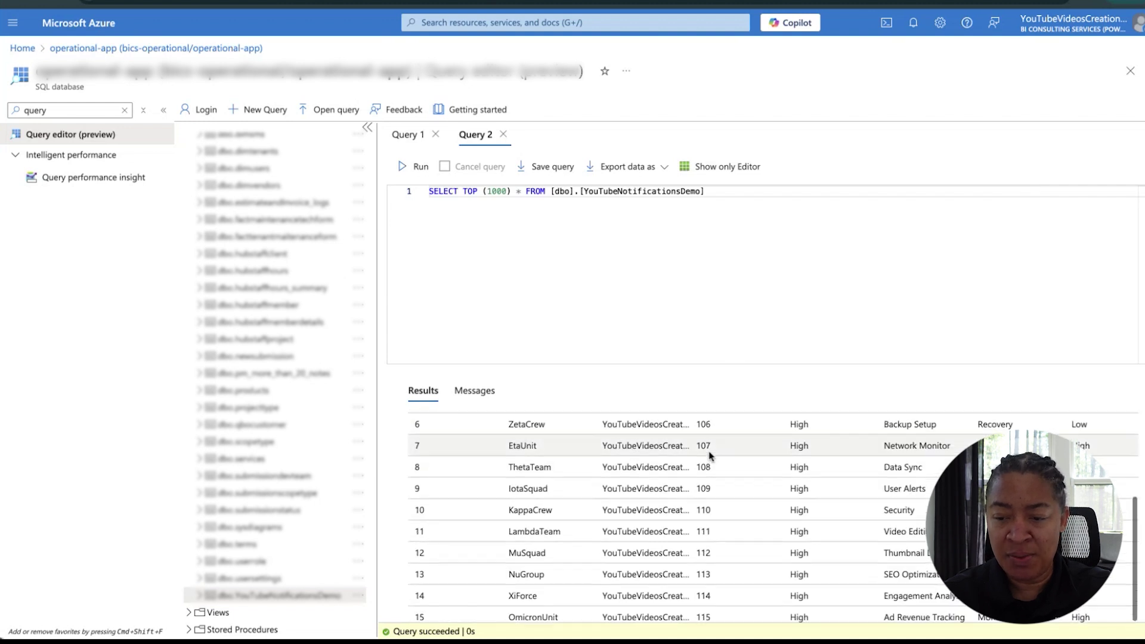
{"action": "scroll", "coordinate": [710, 456], "scroll_direction": "up", "scroll_amount": 3}
{"action": "scroll", "coordinate": [710, 455], "scroll_direction": "down", "scroll_amount": 3}
{"action": "scroll", "coordinate": [710, 456], "scroll_direction": "up", "scroll_amount": 3}
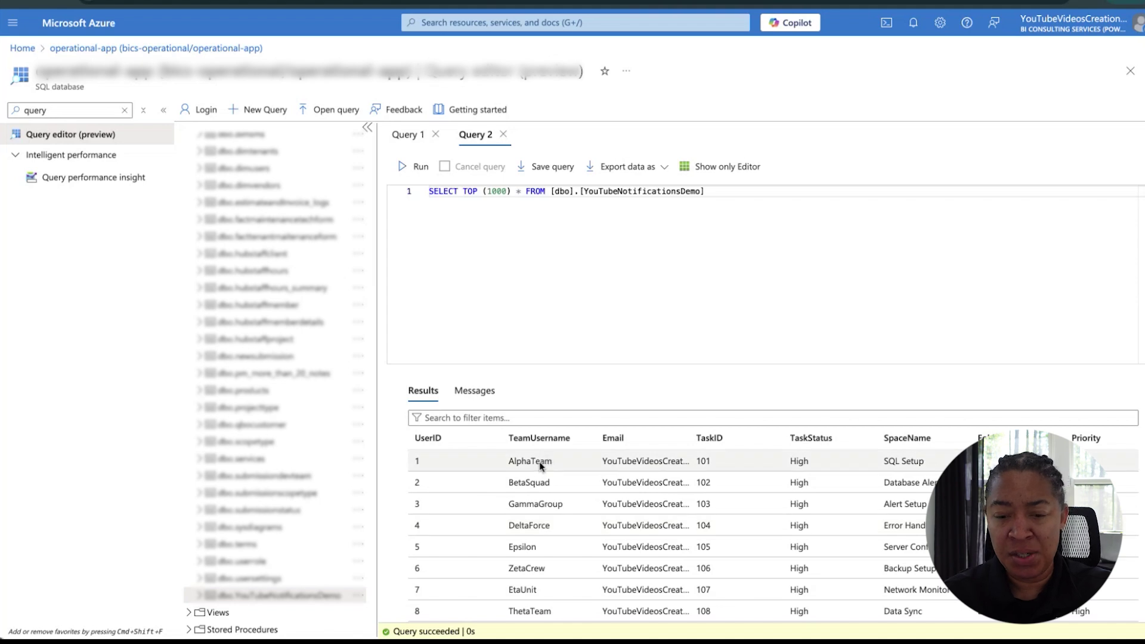
{"action": "scroll", "coordinate": [531, 468], "scroll_direction": "down", "scroll_amount": 2}
{"action": "scroll", "coordinate": [526, 474], "scroll_direction": "up", "scroll_amount": 2}
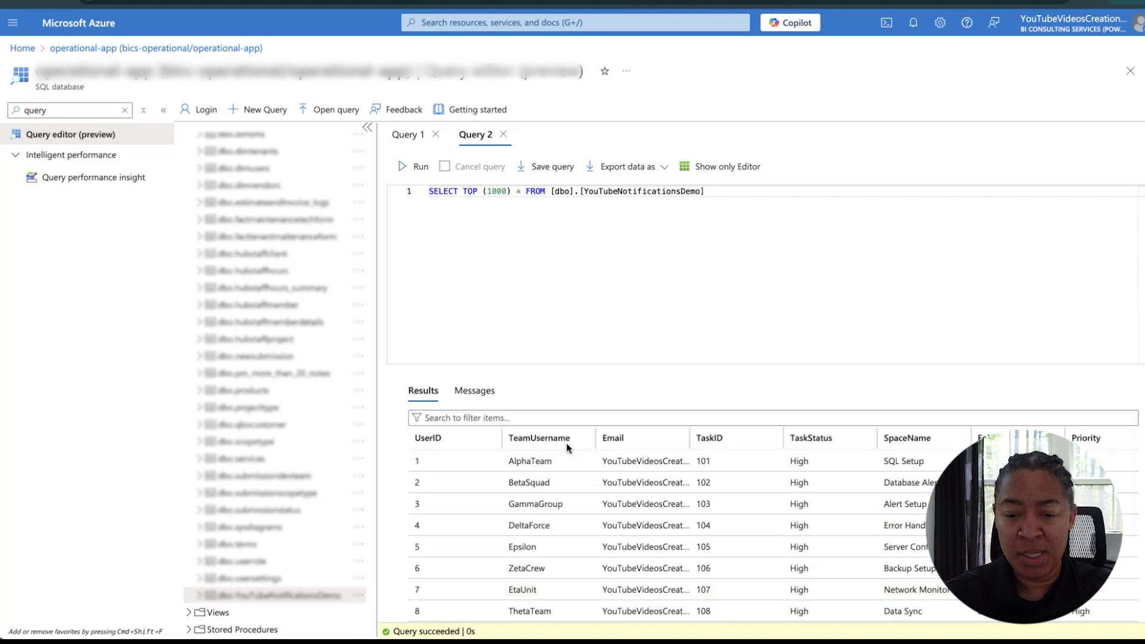
{"action": "scroll", "coordinate": [537, 524], "scroll_direction": "down", "scroll_amount": 2}
{"action": "scroll", "coordinate": [538, 519], "scroll_direction": "up", "scroll_amount": 2}
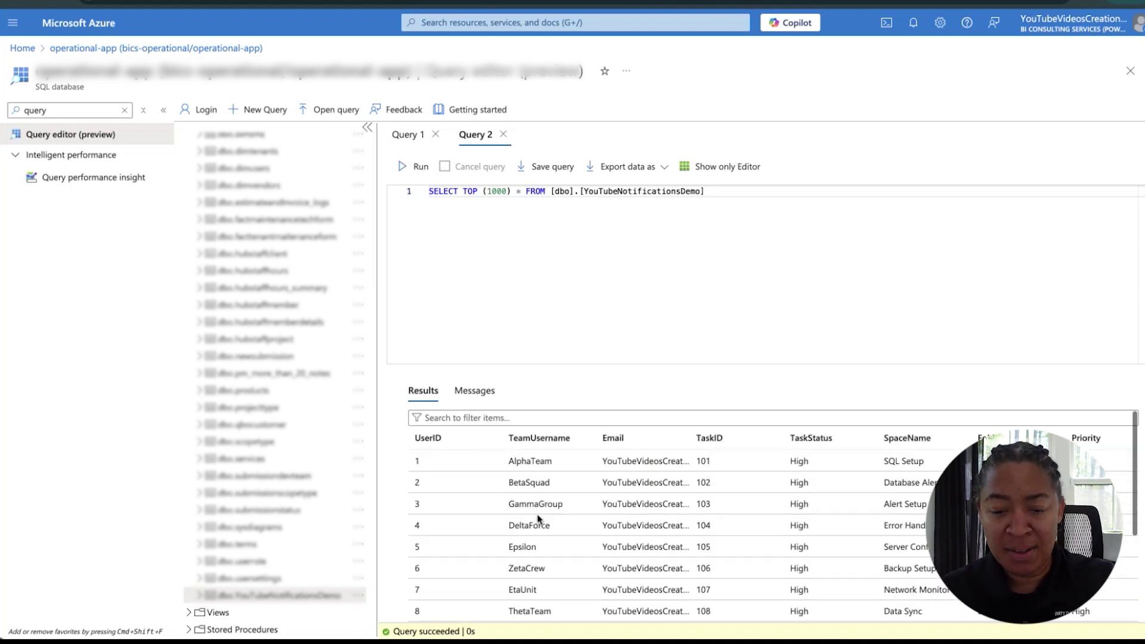
{"action": "scroll", "coordinate": [539, 519], "scroll_direction": "down", "scroll_amount": 5}
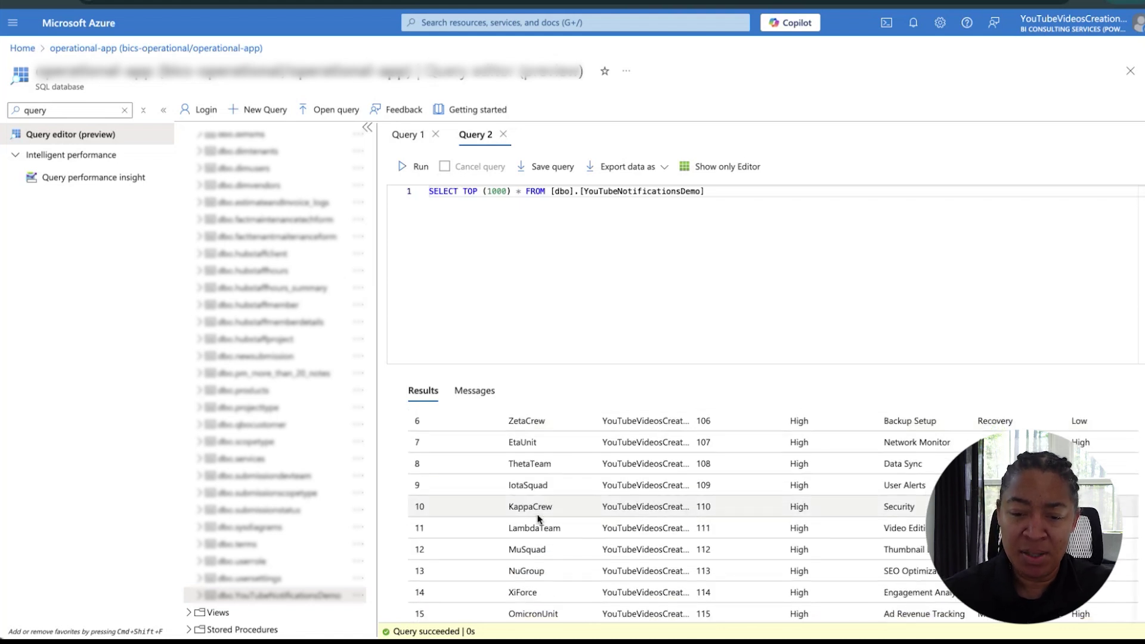
{"action": "scroll", "coordinate": [539, 513], "scroll_direction": "up", "scroll_amount": 5}
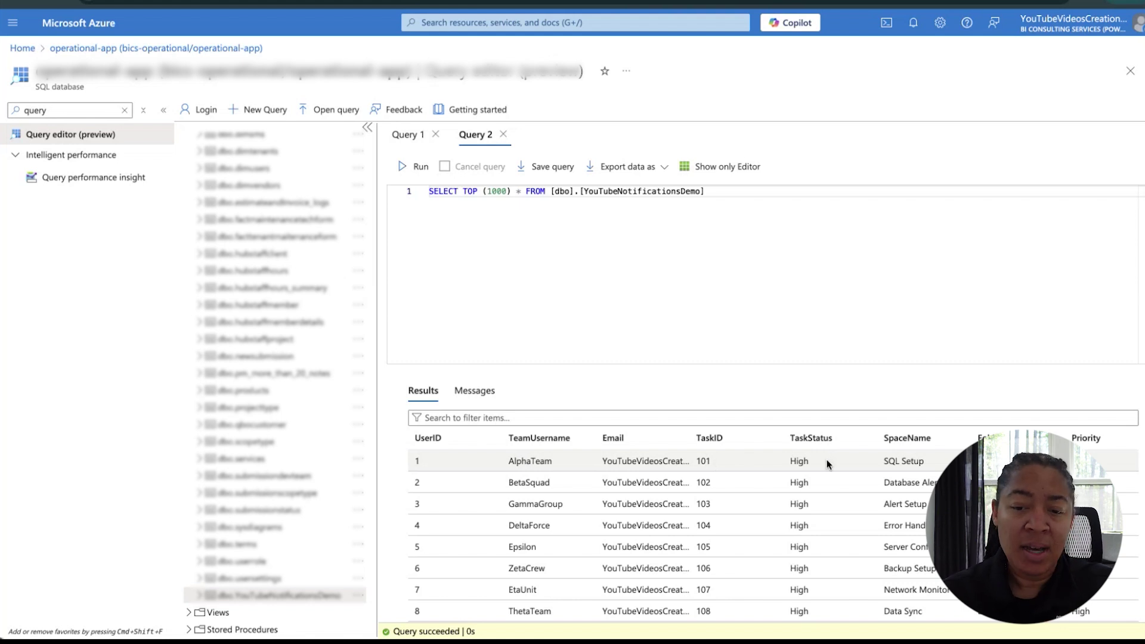
{"action": "scroll", "coordinate": [719, 470], "scroll_direction": "down", "scroll_amount": 5}
{"action": "scroll", "coordinate": [718, 465], "scroll_direction": "up", "scroll_amount": 5}
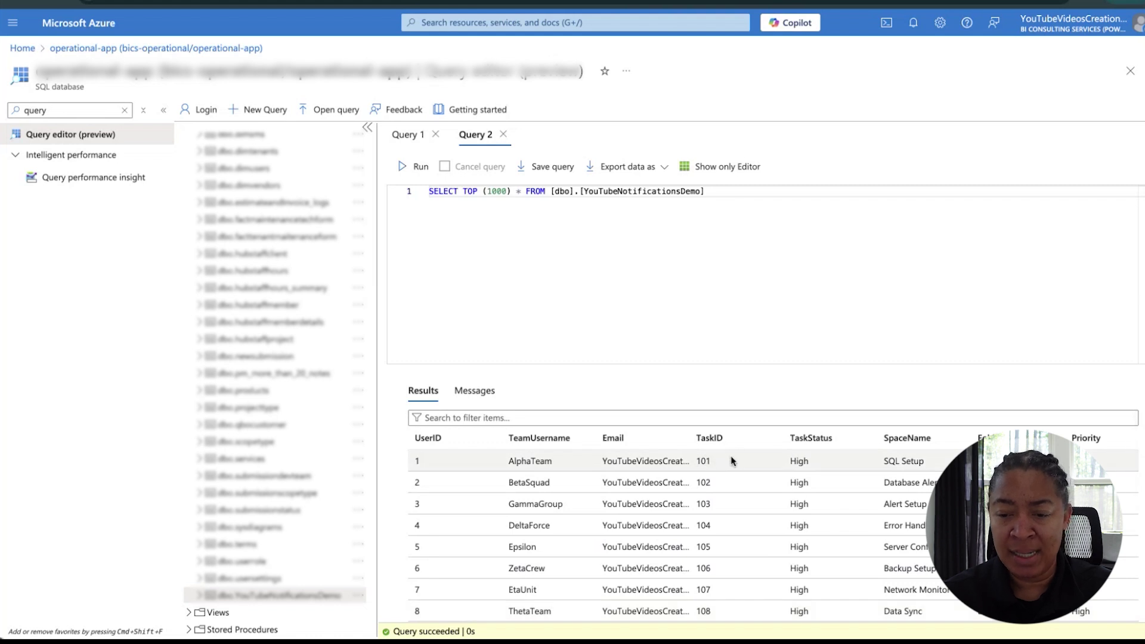
{"action": "scroll", "coordinate": [723, 474], "scroll_direction": "down", "scroll_amount": 4}
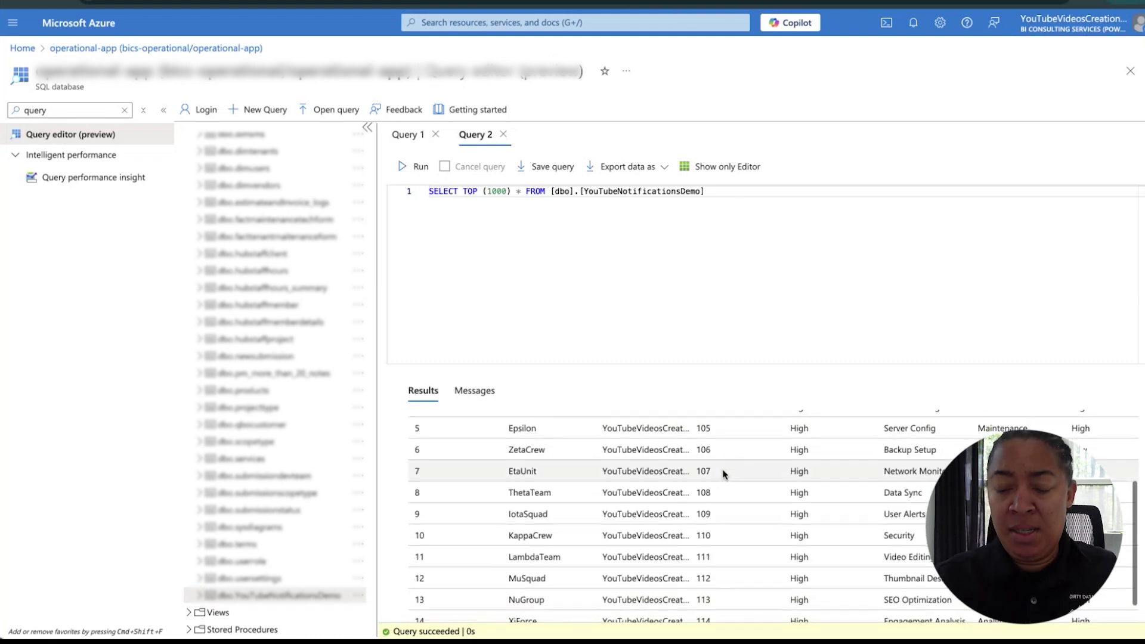
{"action": "scroll", "coordinate": [724, 474], "scroll_direction": "up", "scroll_amount": 3}
{"action": "scroll", "coordinate": [722, 474], "scroll_direction": "up", "scroll_amount": 2}
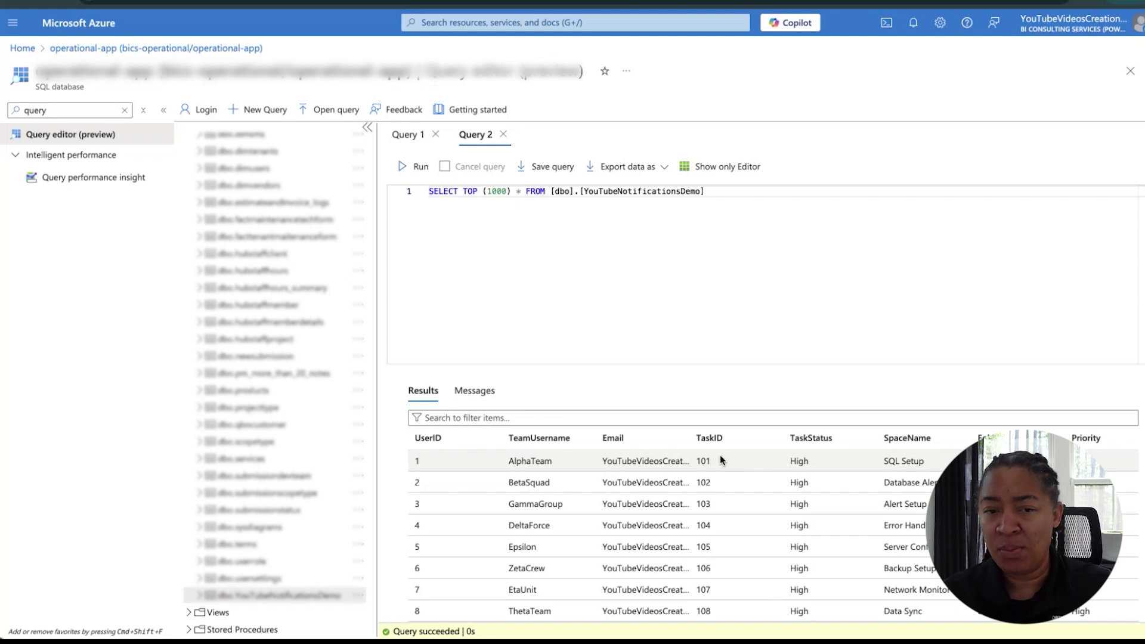
{"action": "scroll", "coordinate": [718, 478], "scroll_direction": "down", "scroll_amount": 3}
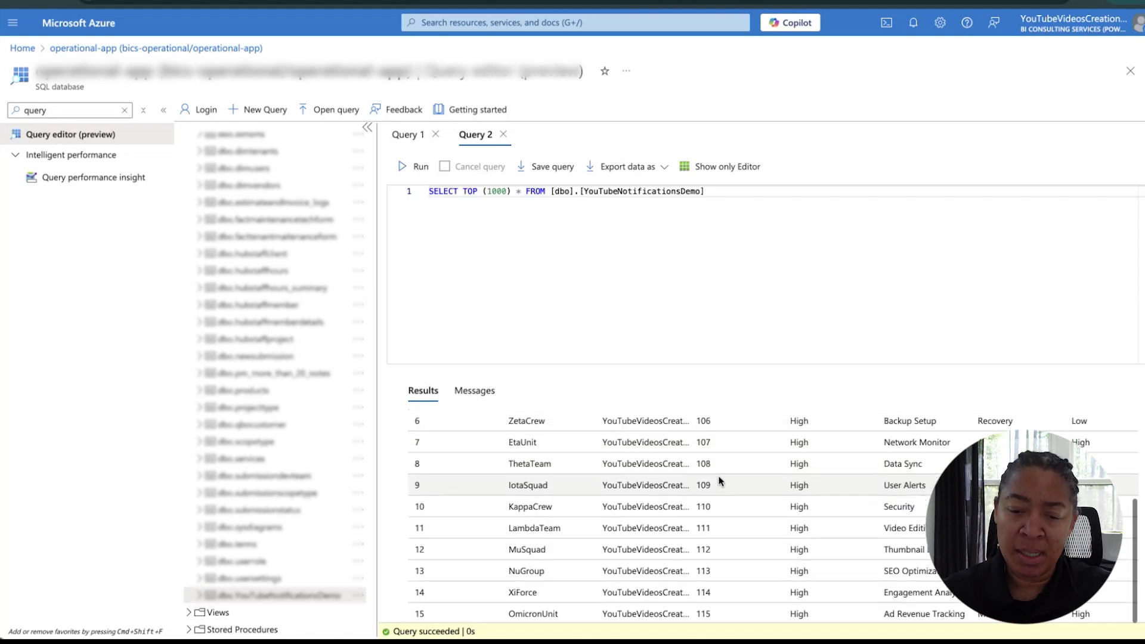
{"action": "scroll", "coordinate": [719, 478], "scroll_direction": "up", "scroll_amount": 3}
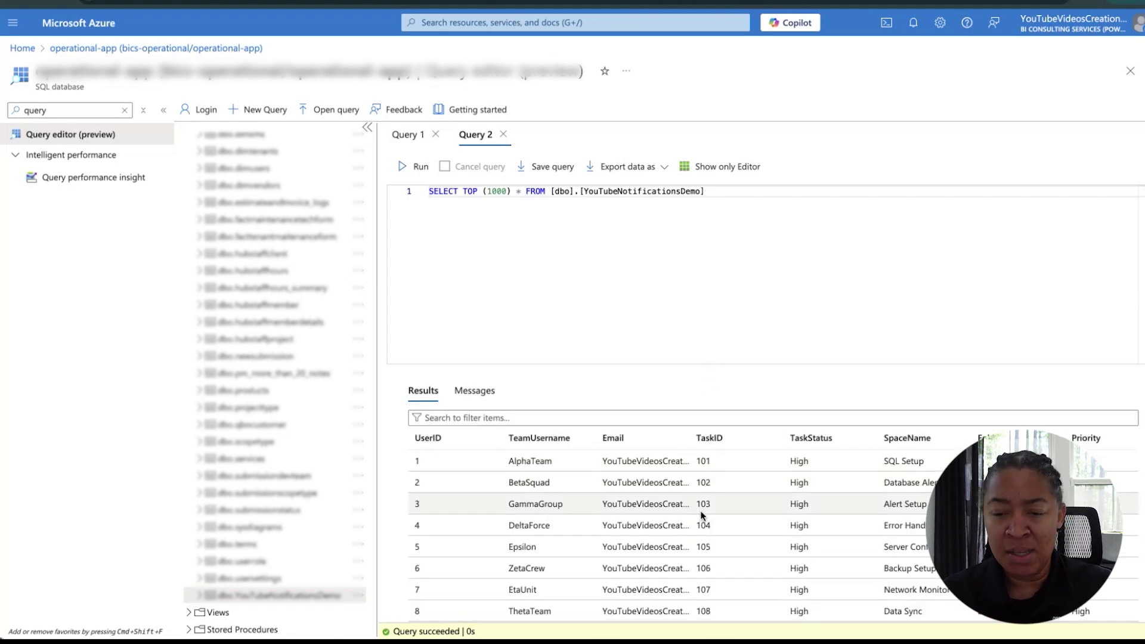
{"action": "scroll", "coordinate": [702, 493], "scroll_direction": "down", "scroll_amount": 3}
{"action": "scroll", "coordinate": [703, 493], "scroll_direction": "down", "scroll_amount": 1}
{"action": "scroll", "coordinate": [702, 493], "scroll_direction": "up", "scroll_amount": 5}
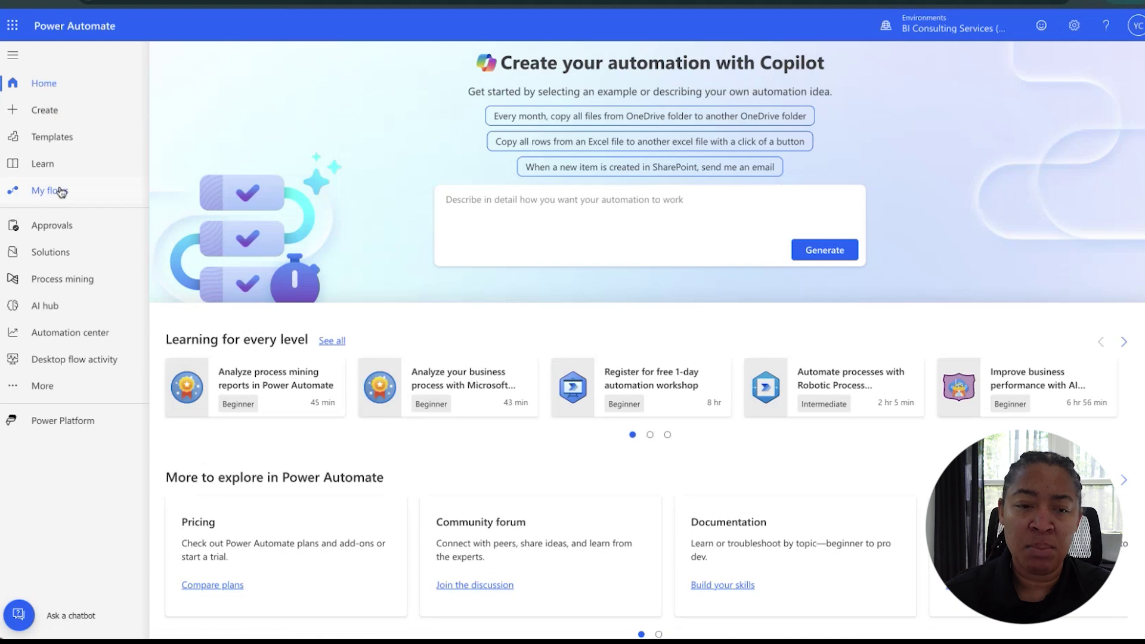
From My flows, begin an automated cloud flow, then cancel it.
{"action": "left_click", "coordinate": [61, 192]}
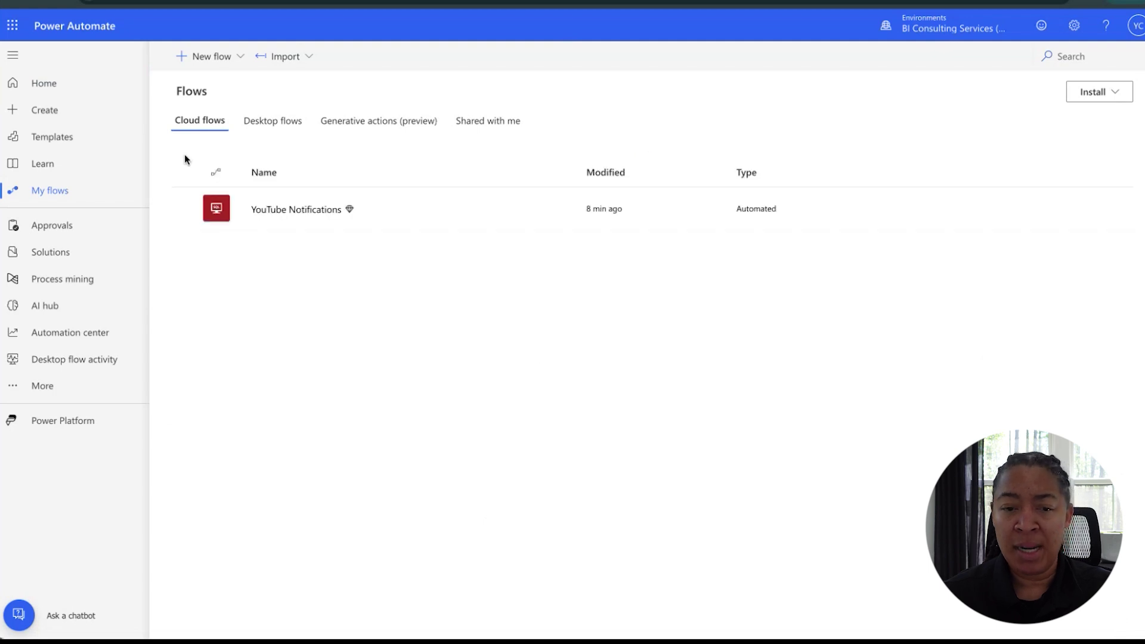
{"action": "left_click", "coordinate": [216, 56]}
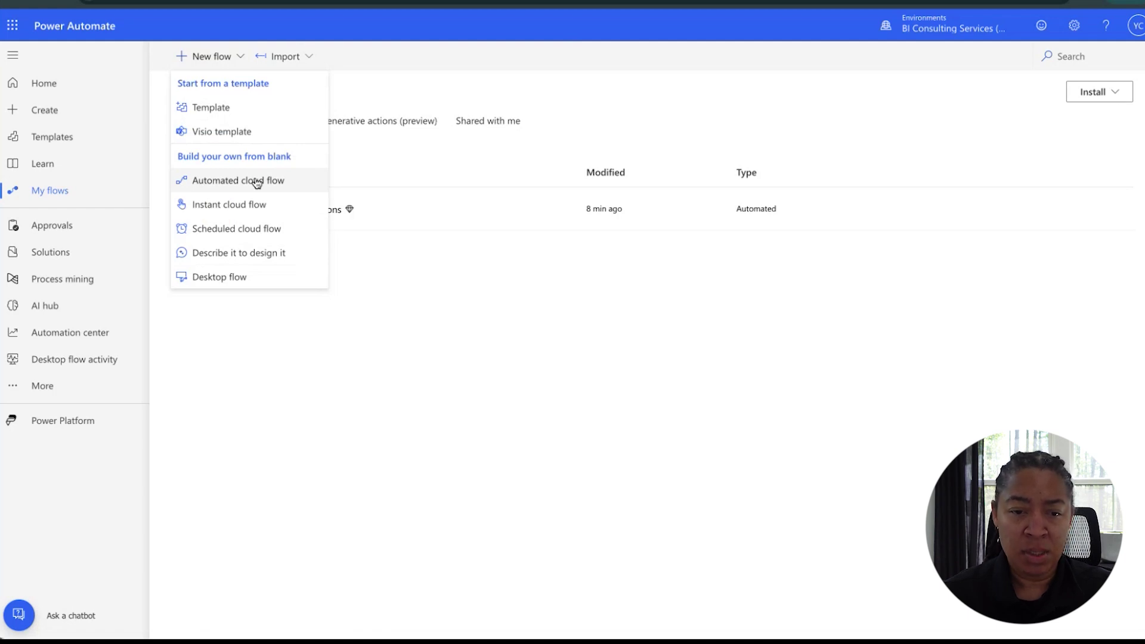
{"action": "left_click", "coordinate": [256, 181]}
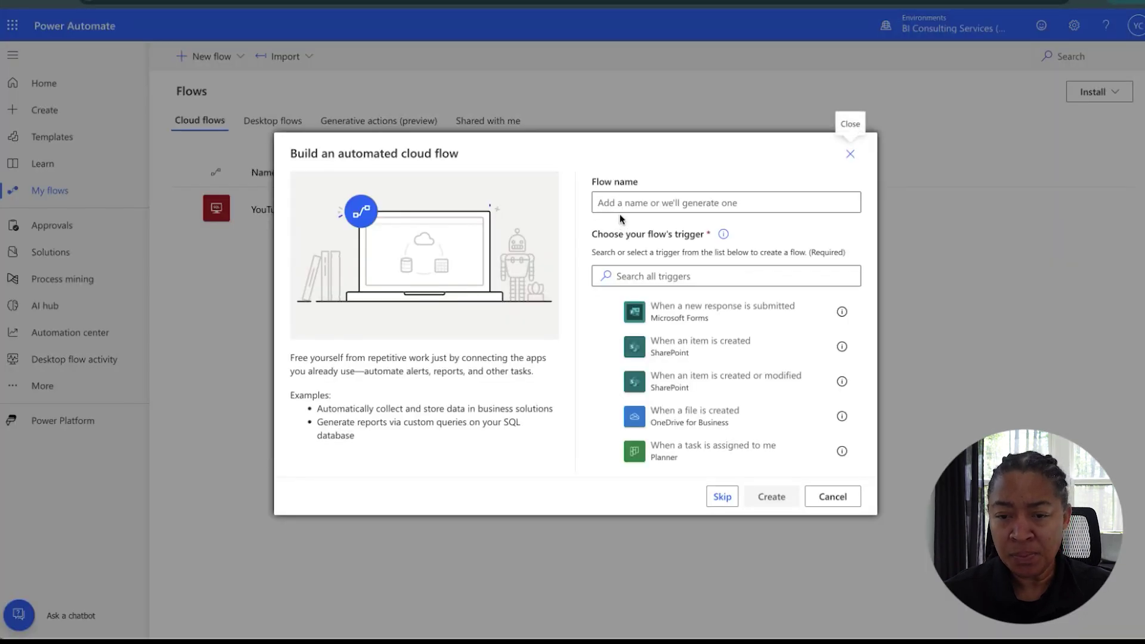
{"action": "left_click", "coordinate": [640, 201]}
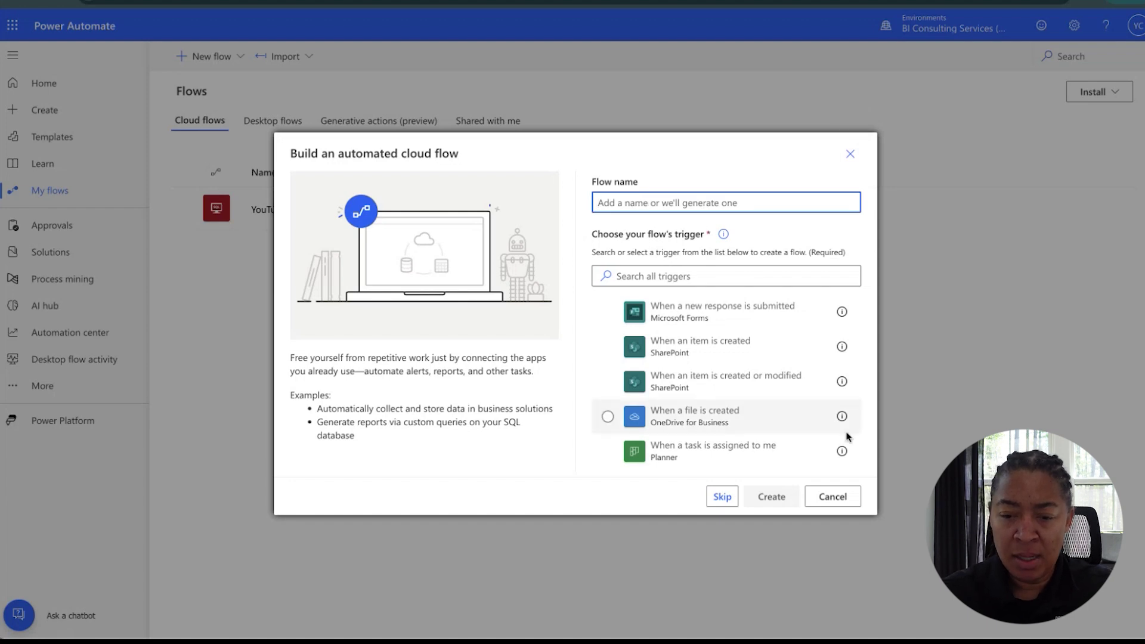
{"action": "left_click", "coordinate": [839, 497]}
Start a new instant cloud flow named HighStoryNotices-PMToolDemo.
{"action": "left_click", "coordinate": [210, 55]}
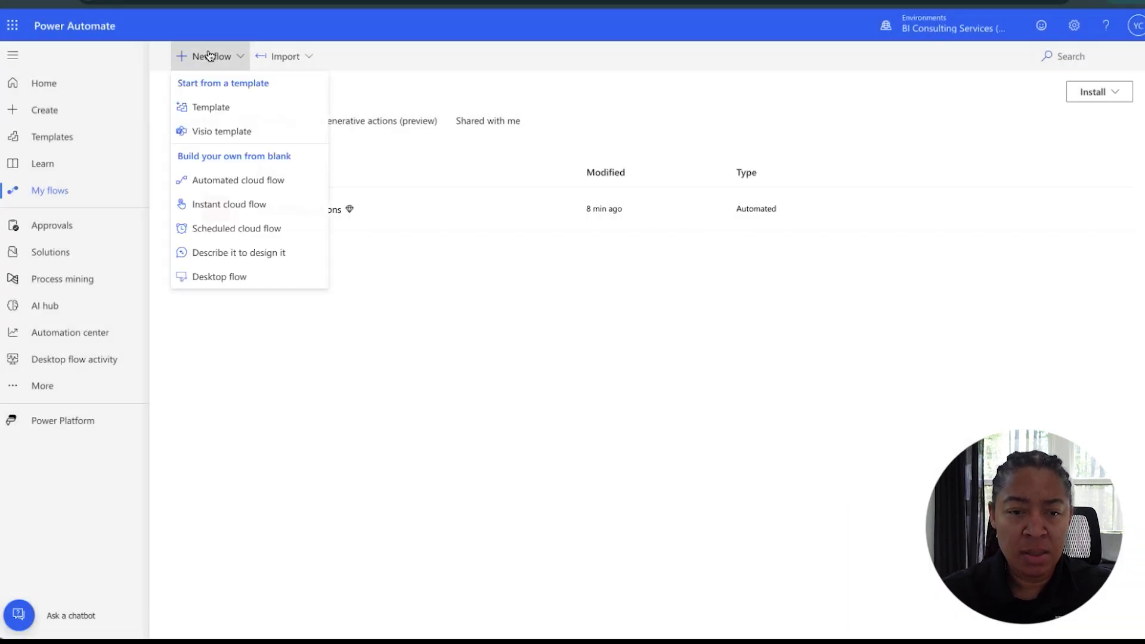
{"action": "left_click", "coordinate": [232, 204]}
{"action": "left_click", "coordinate": [667, 209]}
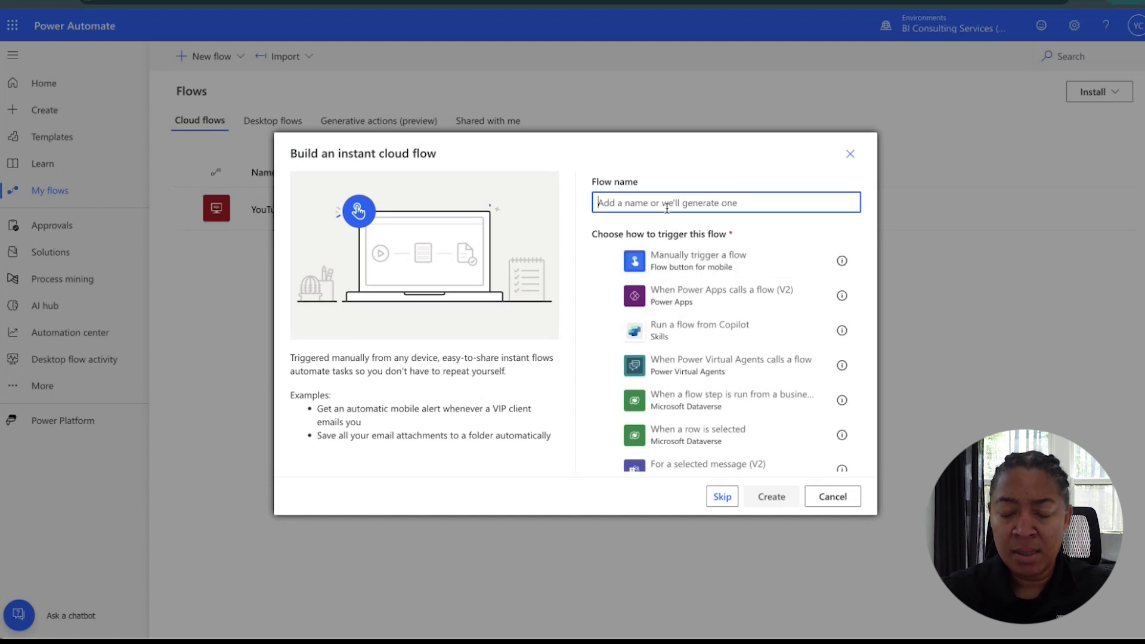
{"action": "type", "text": "H"}
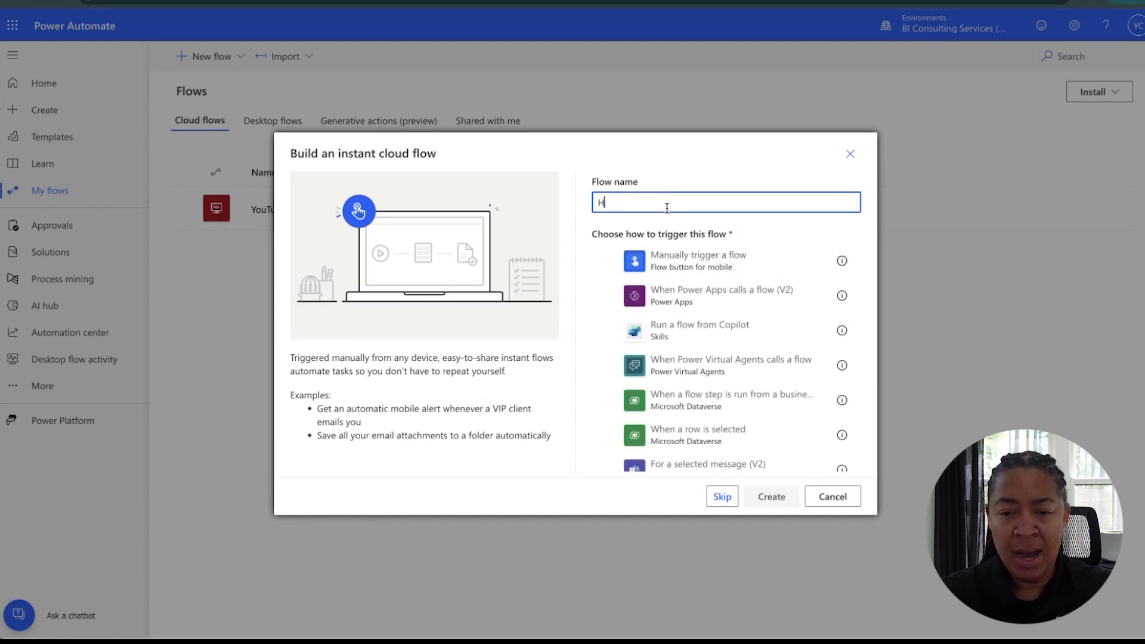
{"action": "type", "text": "ighStory"}
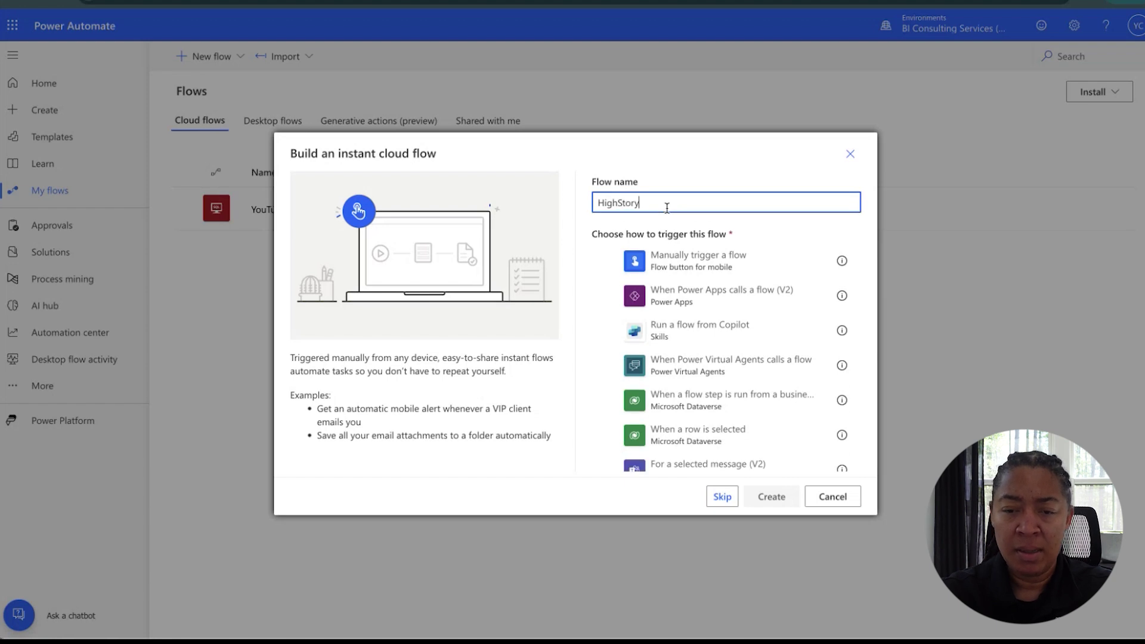
{"action": "type", "text": "Notices-P"}
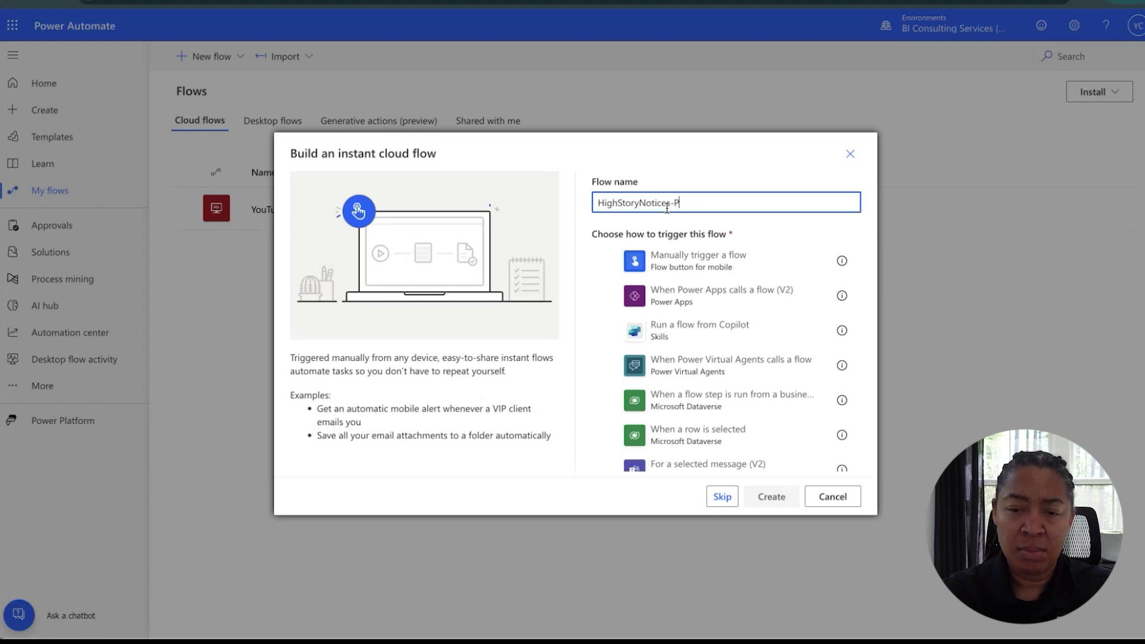
{"action": "type", "text": "MToolDemo"}
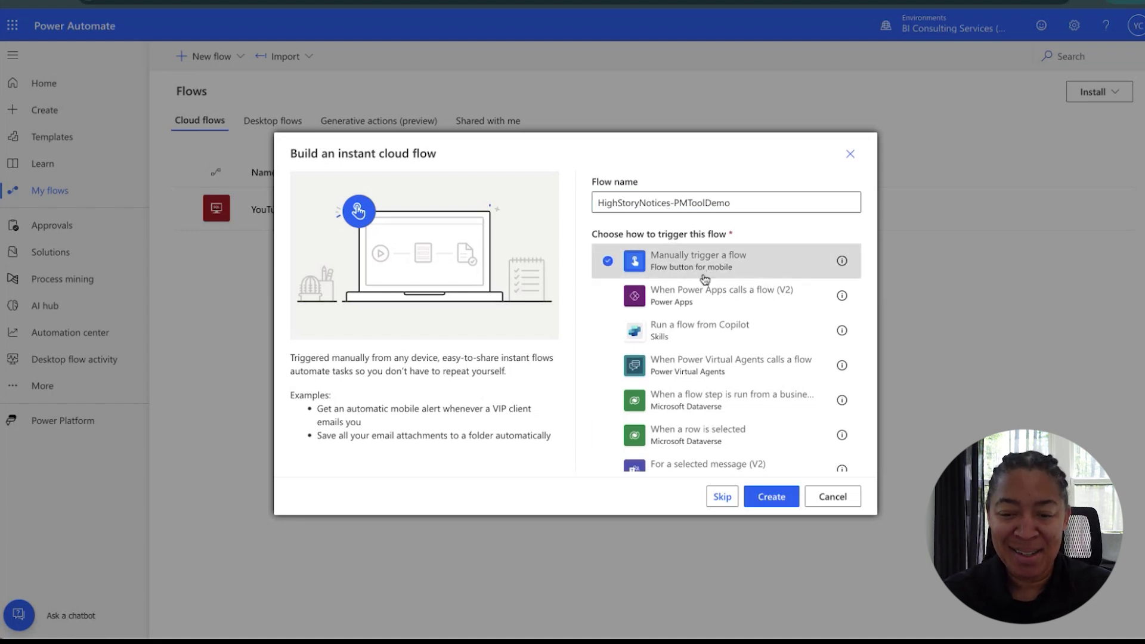
Create the flow and add an Execute a SQL query (V2) action after the manual trigger.
{"action": "left_click", "coordinate": [775, 496]}
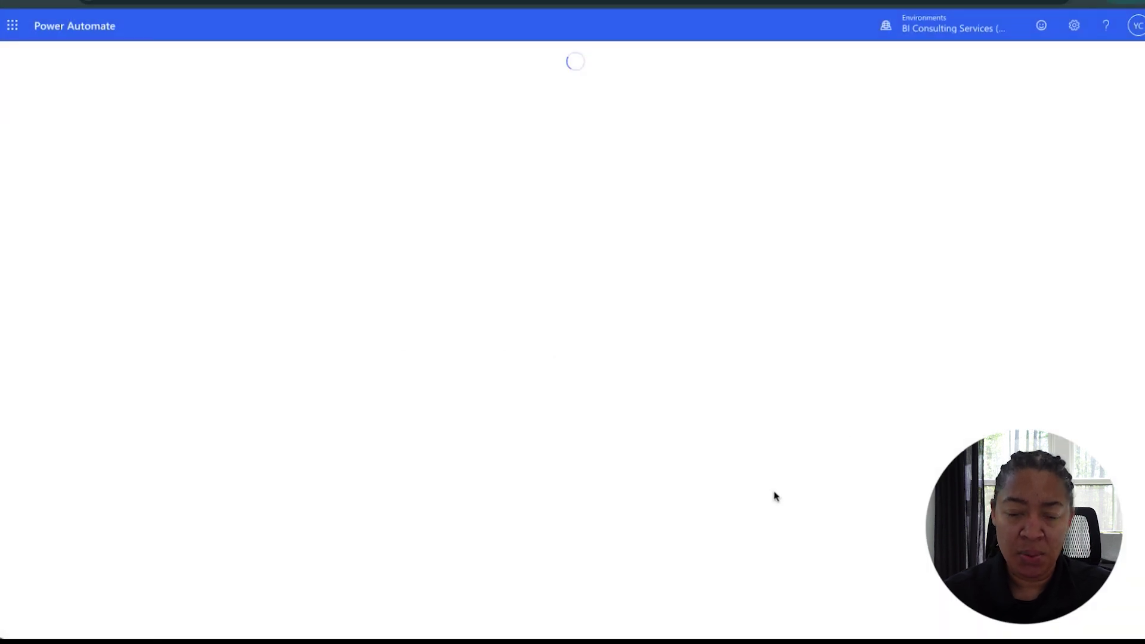
{"action": "left_click_drag", "start_coordinate": [683, 340], "coordinate": [616, 281]}
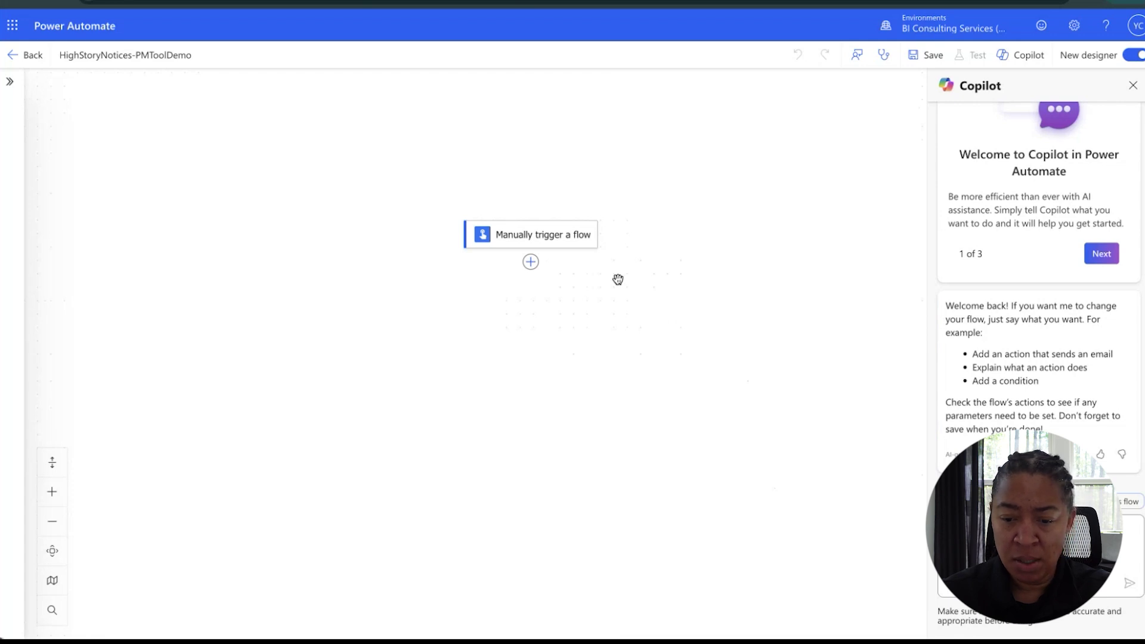
{"action": "left_click", "coordinate": [531, 262]}
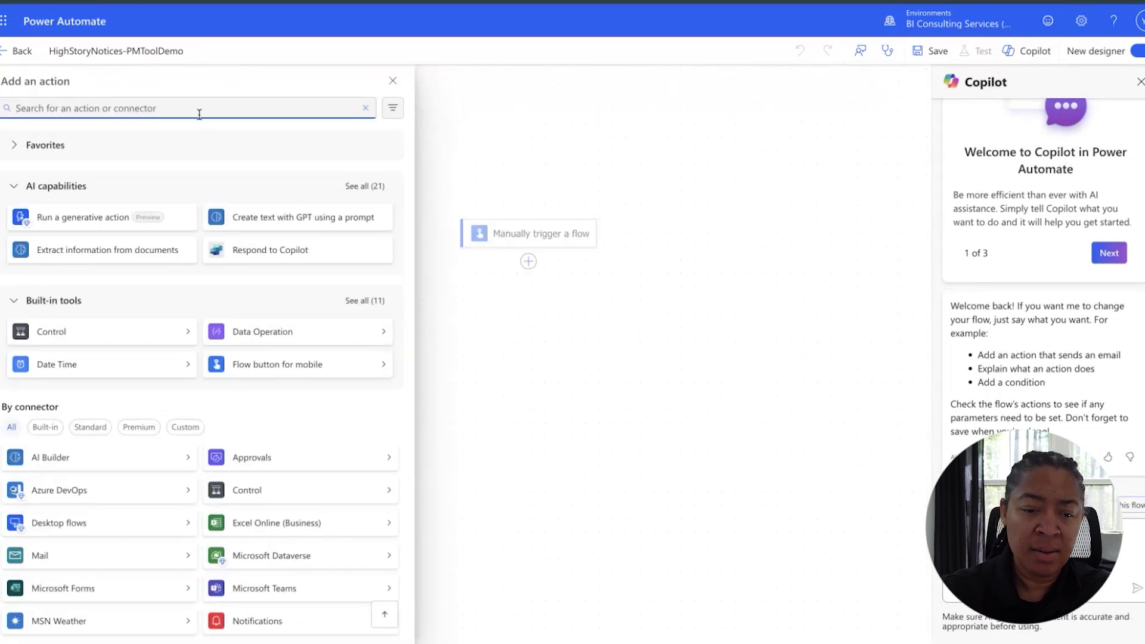
{"action": "type", "text": "execute"}
{"action": "double_click", "coordinate": [160, 108]}
{"action": "type", "text": "s"}
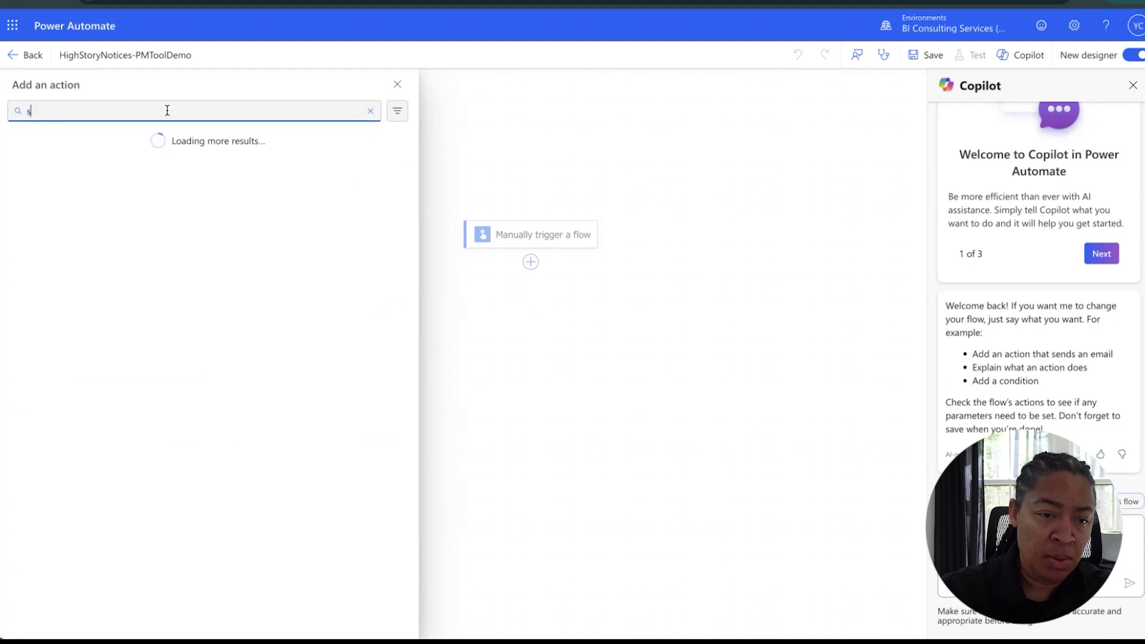
{"action": "type", "text": "ql"}
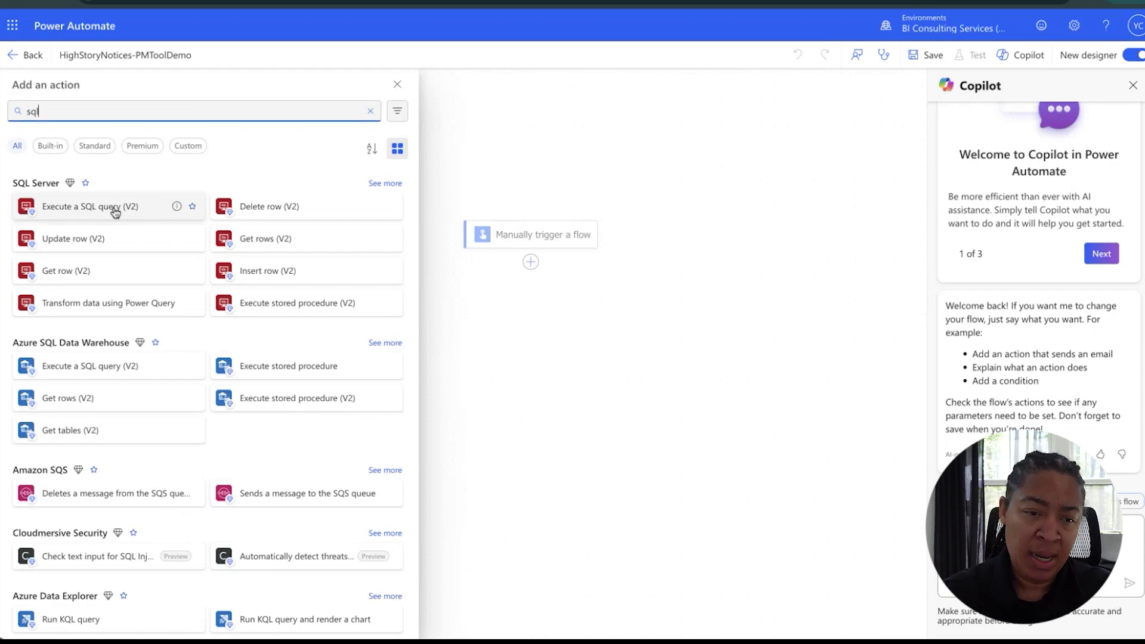
{"action": "left_click", "coordinate": [115, 210]}
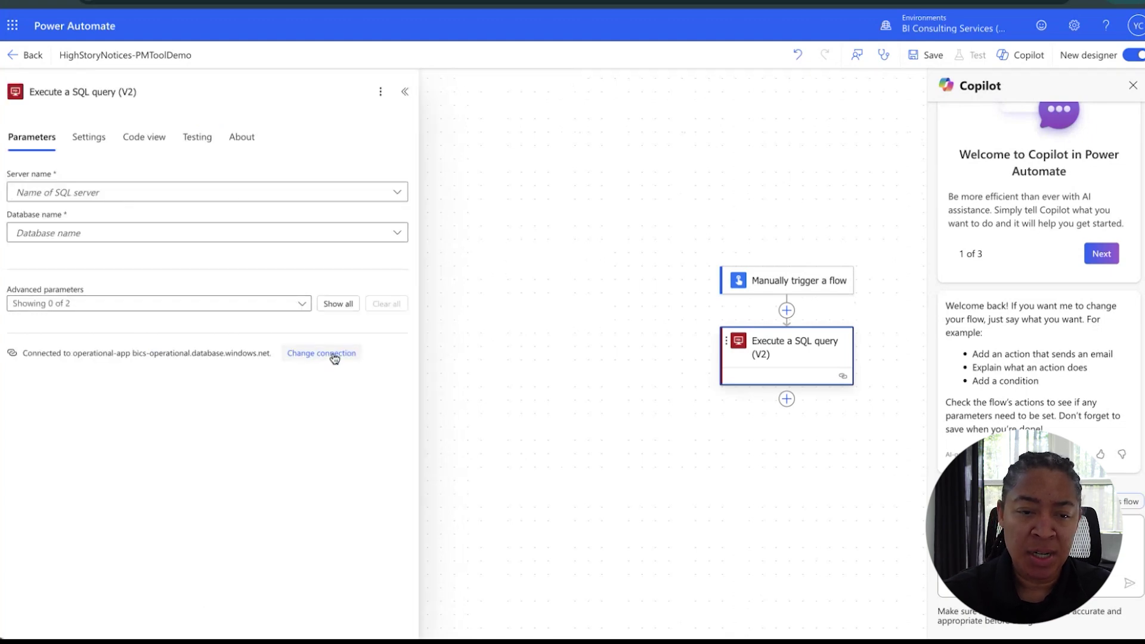
Use the connection's server and operational-app database, and show all advanced parameters.
{"action": "left_click", "coordinate": [401, 190]}
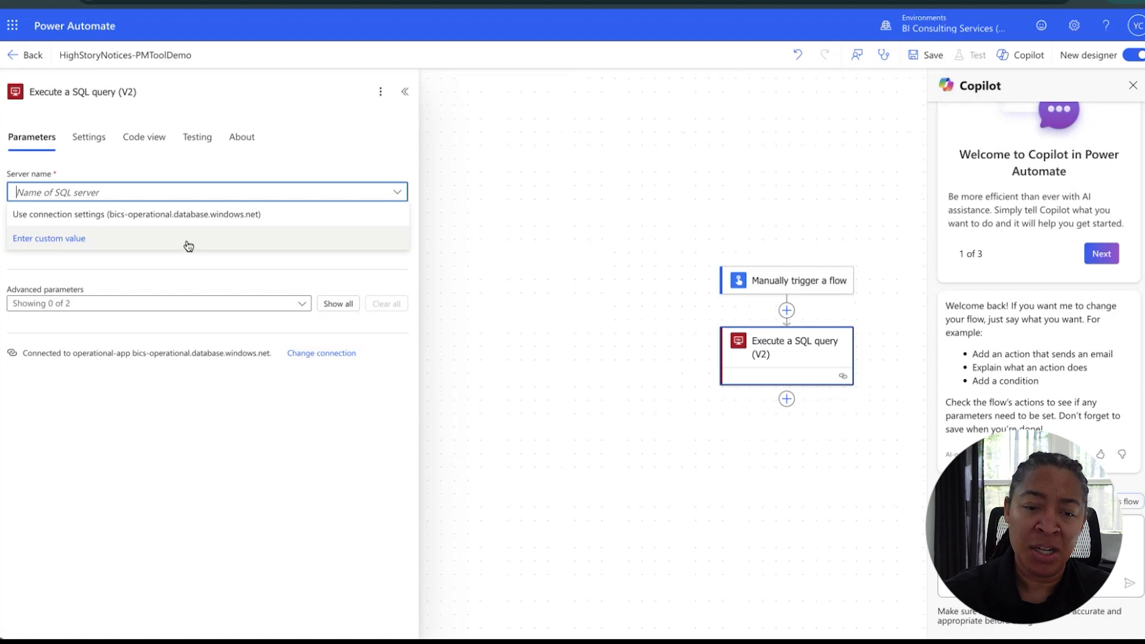
{"action": "left_click", "coordinate": [235, 213]}
{"action": "left_click", "coordinate": [240, 192]}
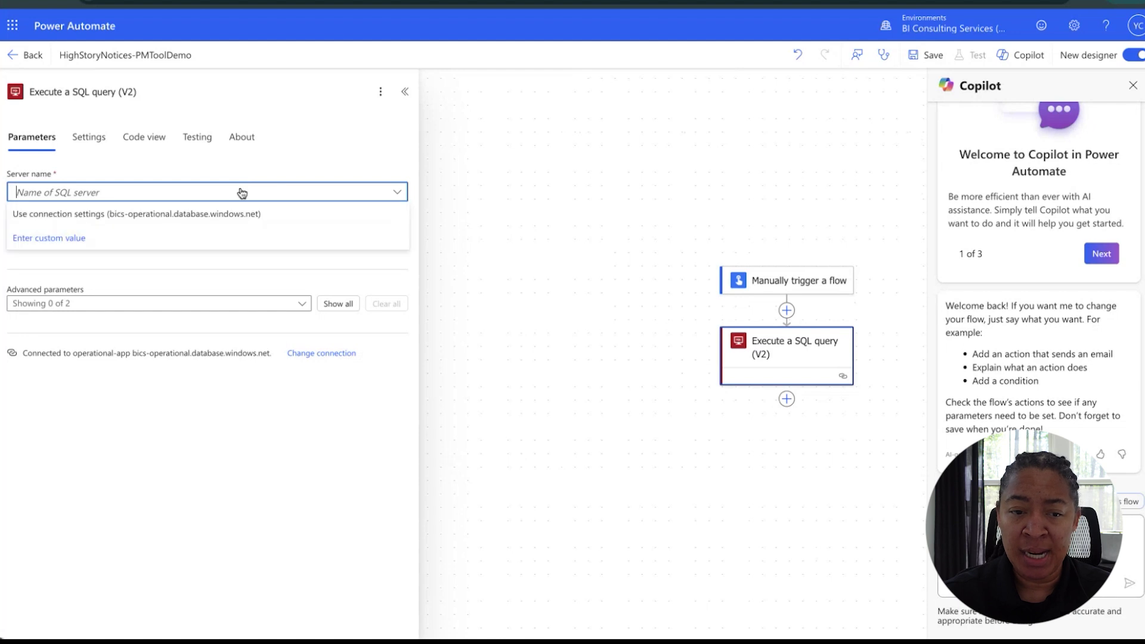
{"action": "left_click", "coordinate": [167, 218]}
{"action": "left_click", "coordinate": [135, 232]}
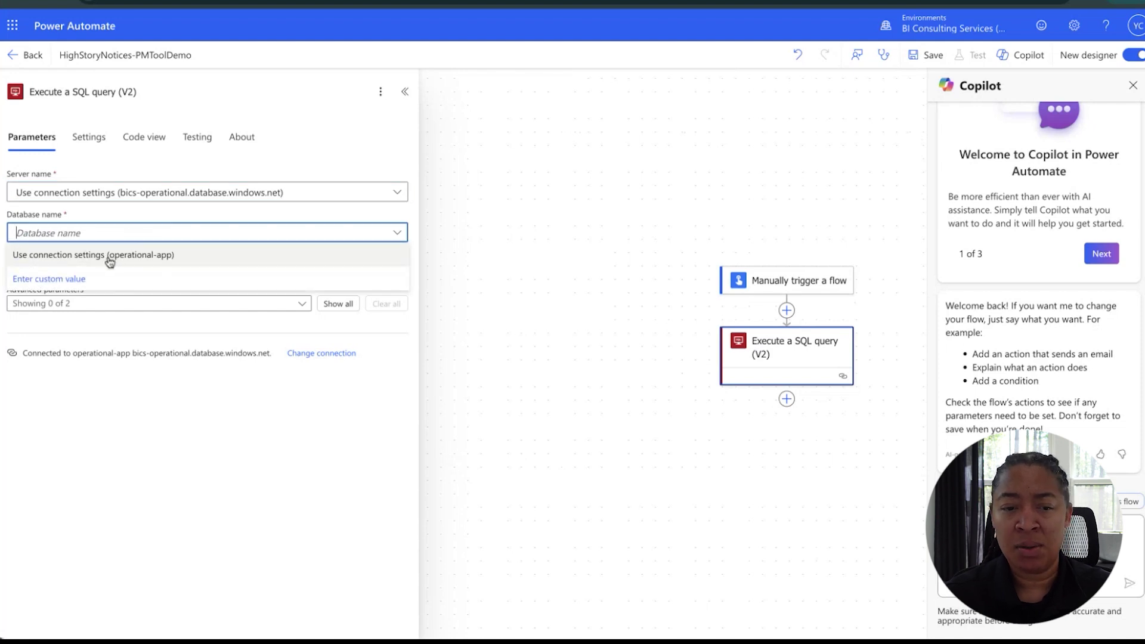
{"action": "left_click", "coordinate": [108, 257]}
{"action": "left_click", "coordinate": [338, 304]}
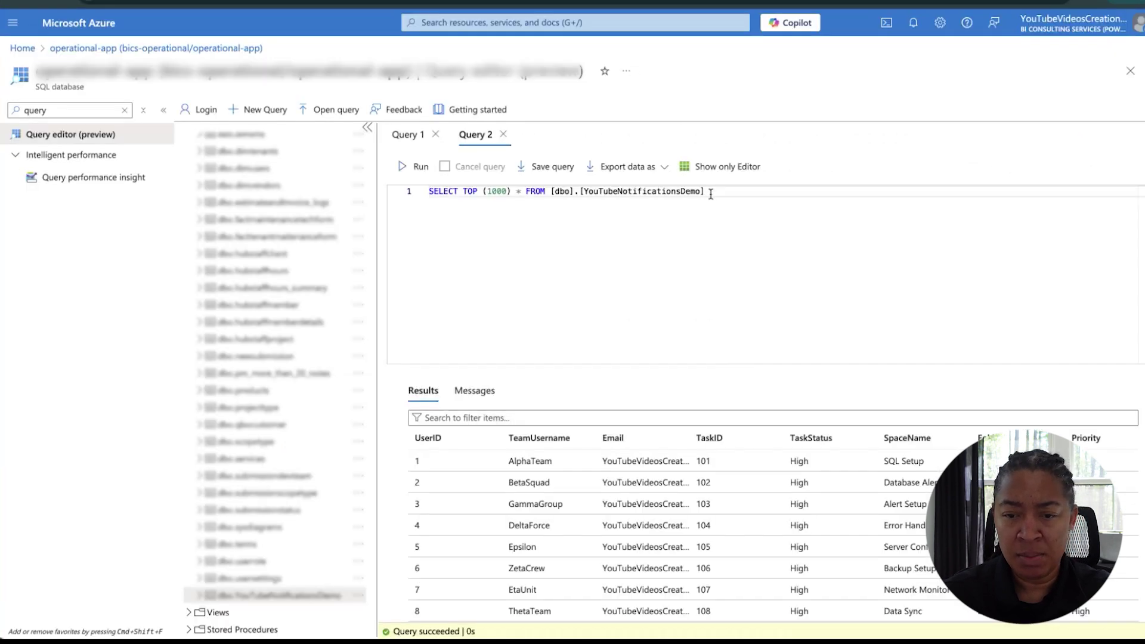
Remove TOP (1000) from the query and append where Priority = 'High'.
{"action": "left_click_drag", "start_coordinate": [710, 192], "coordinate": [409, 197]}
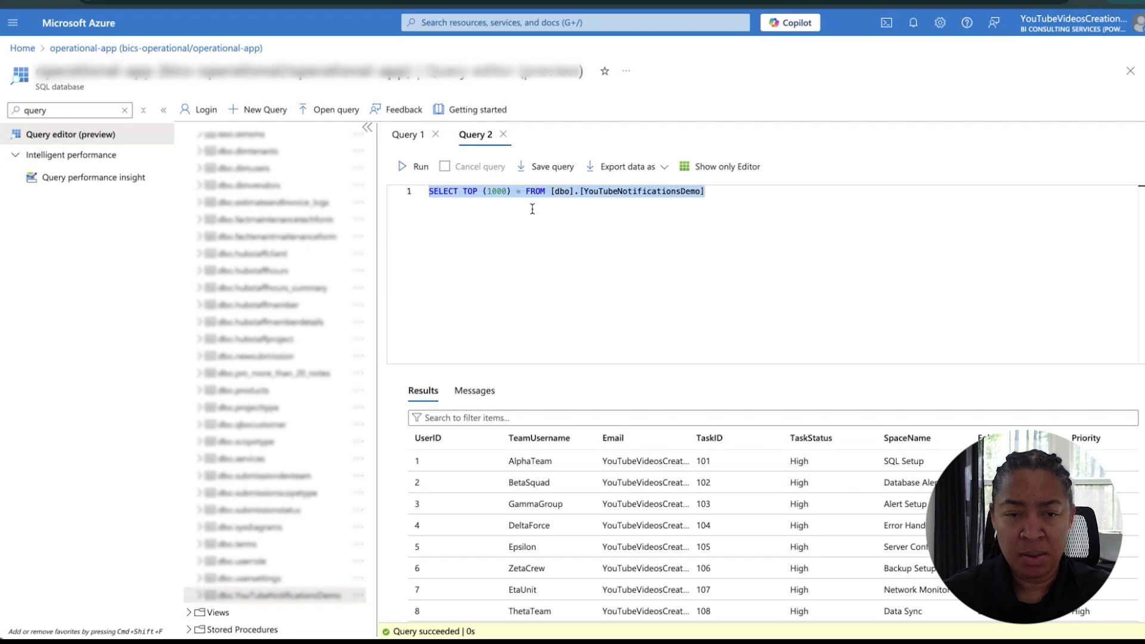
{"action": "left_click", "coordinate": [513, 192]}
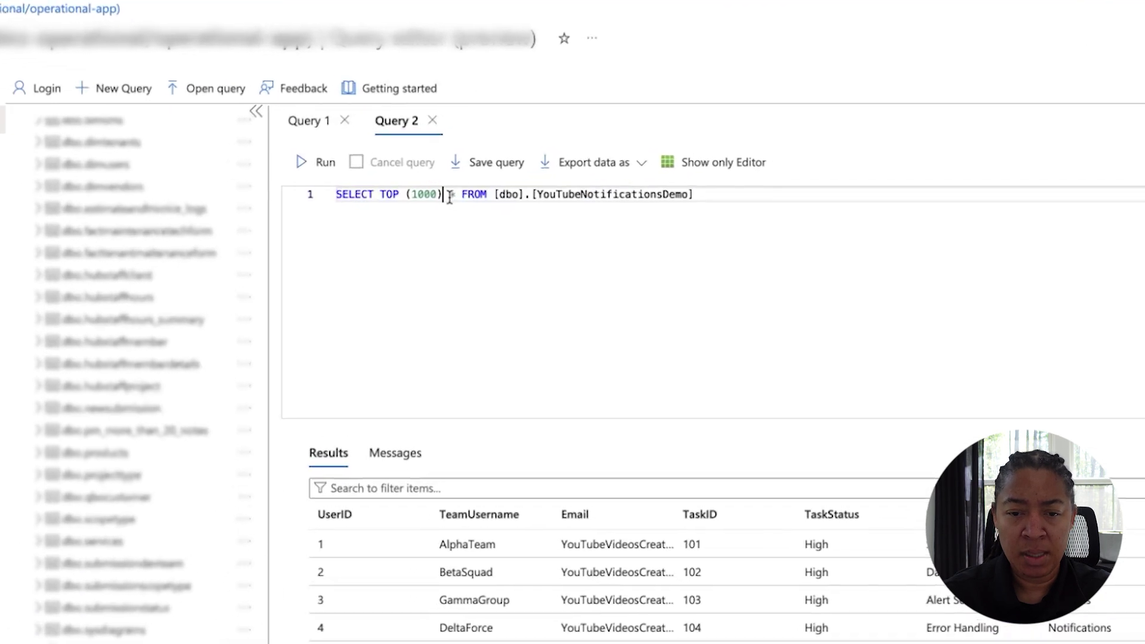
{"action": "key", "text": "BackSpace"}
{"action": "key", "text": "BackSpace"}
{"action": "key", "text": "BackSpace"}
{"action": "key", "text": "BackSpace"}
{"action": "key", "text": "BackSpace"}
{"action": "key", "text": "BackSpace"}
{"action": "key", "text": "BackSpace"}
{"action": "key", "text": "BackSpace"}
{"action": "key", "text": "BackSpace"}
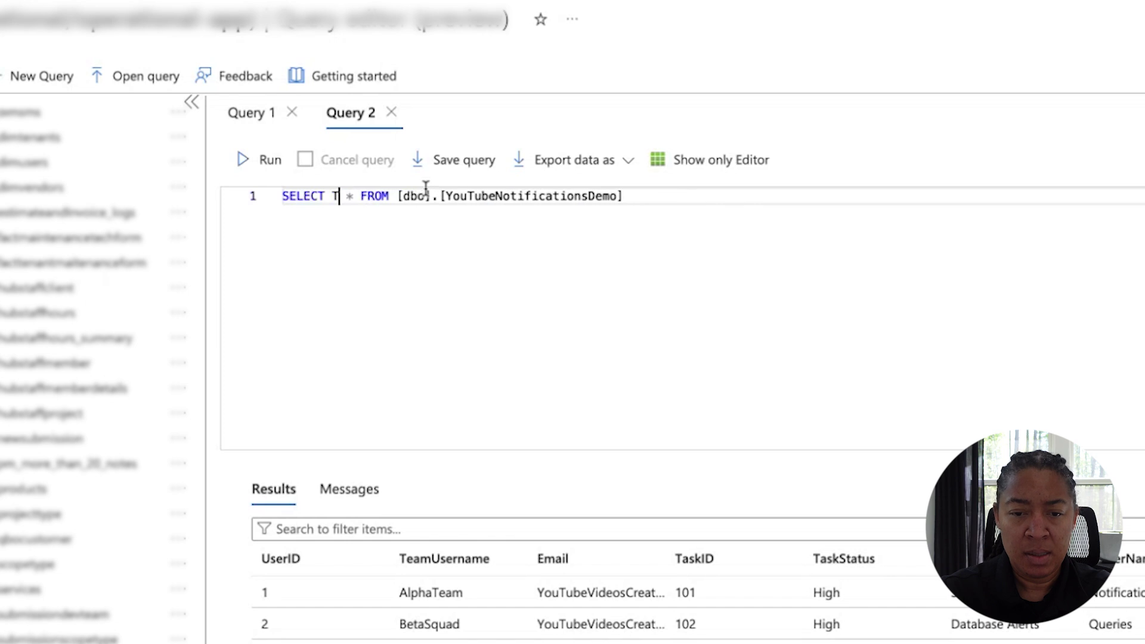
{"action": "key", "text": "BackSpace"}
{"action": "key", "text": "BackSpace"}
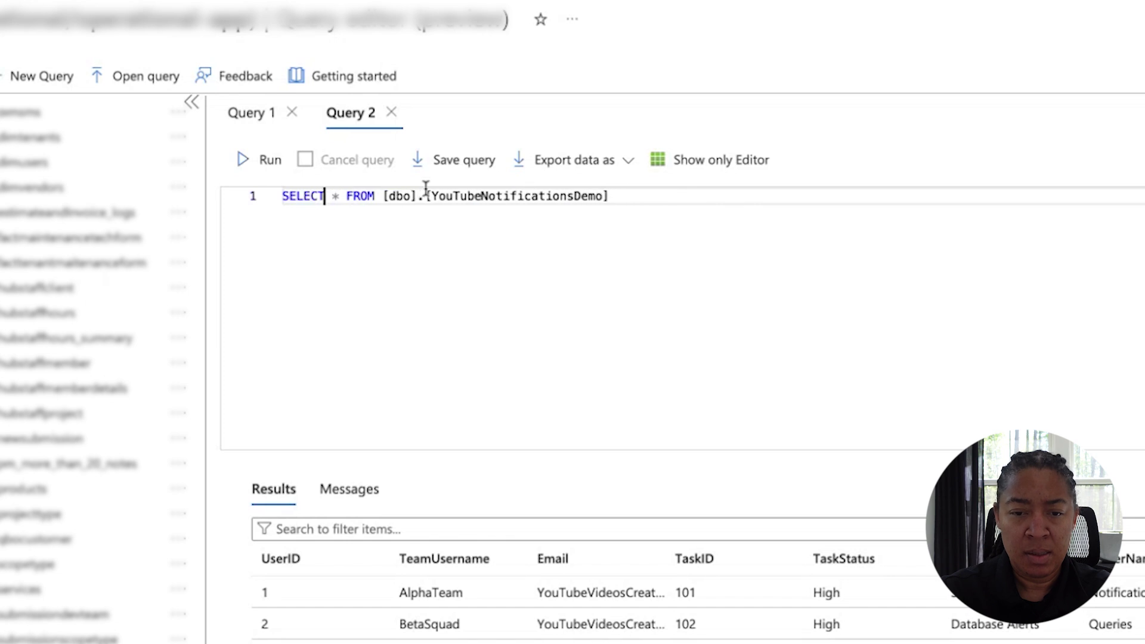
{"action": "key", "text": "ctrl+a"}
{"action": "left_click", "coordinate": [634, 202]}
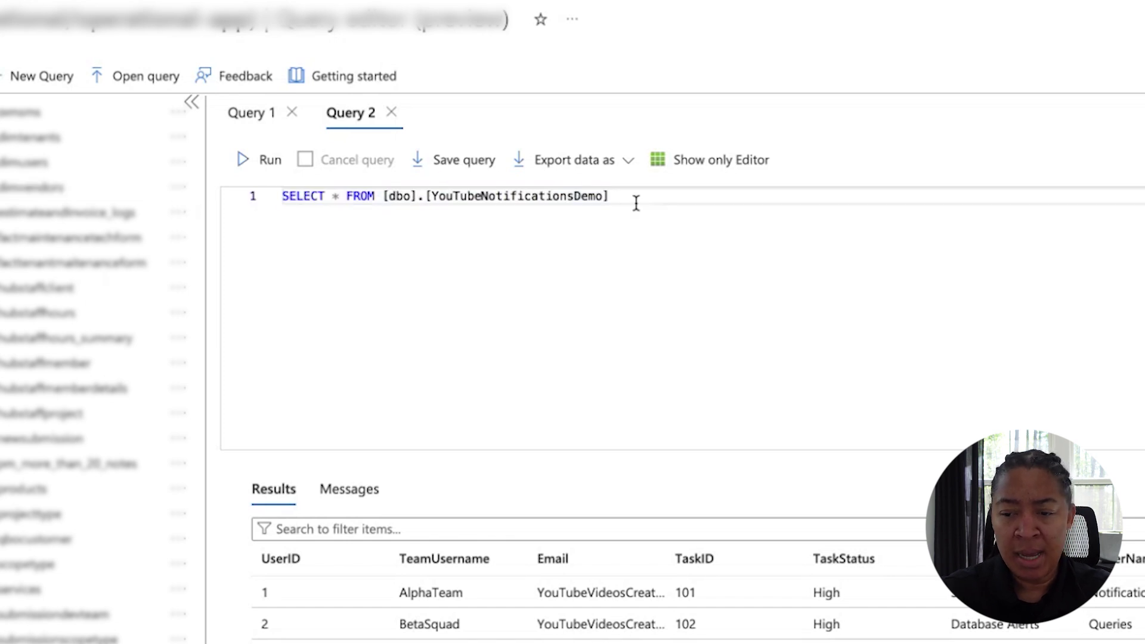
{"action": "type", "text": "where"}
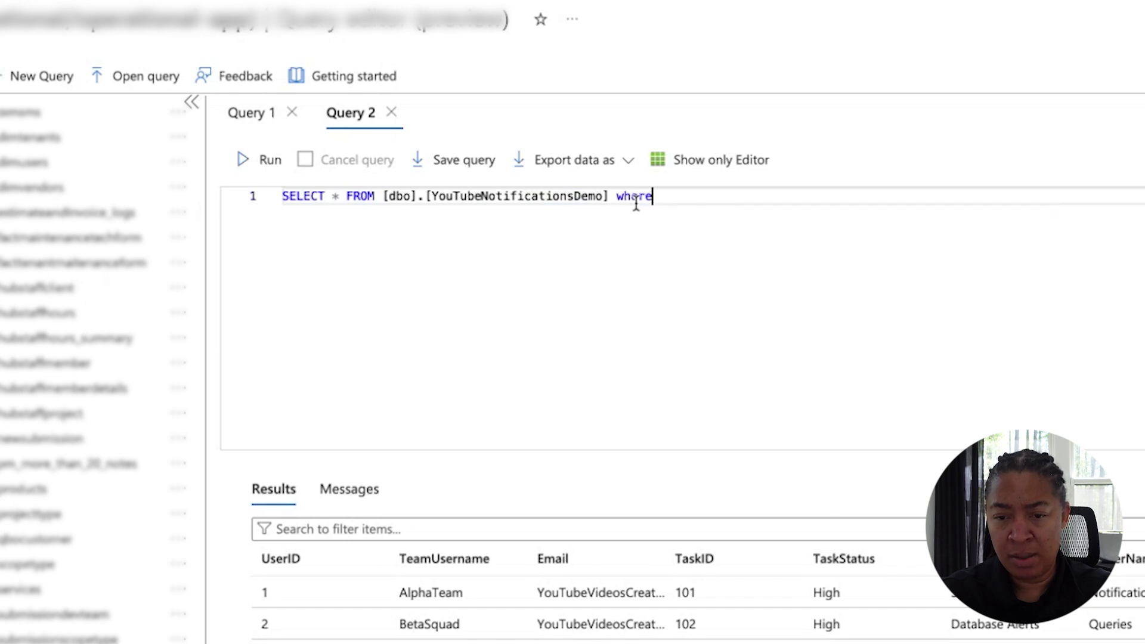
{"action": "type", "text": " Priorit"}
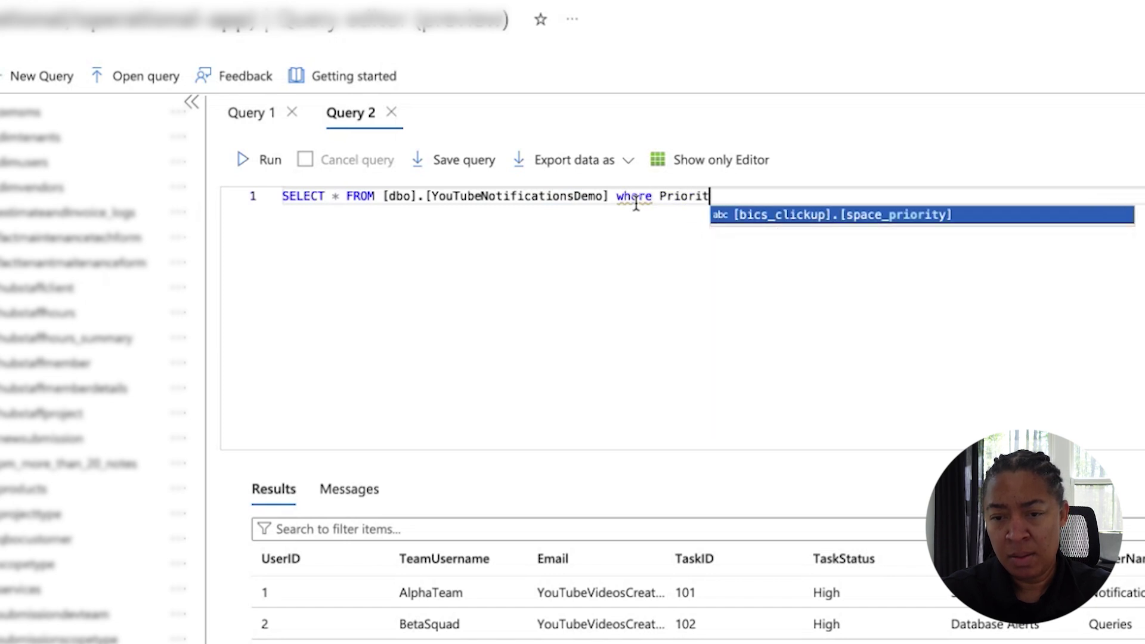
{"action": "type", "text": "y = "}
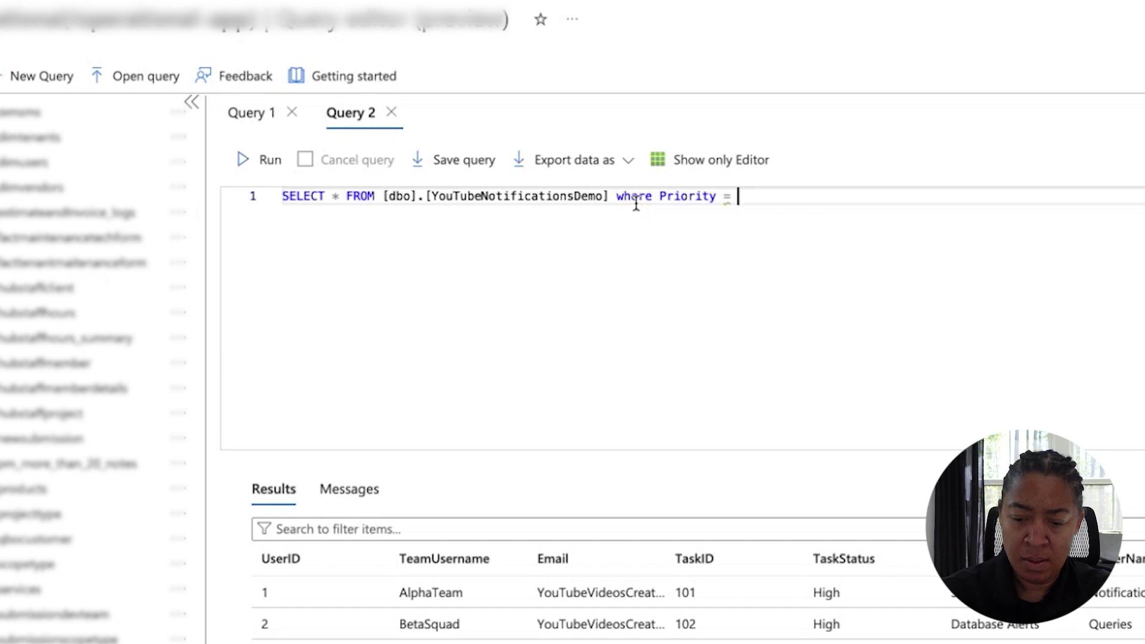
{"action": "type", "text": "'High'"}
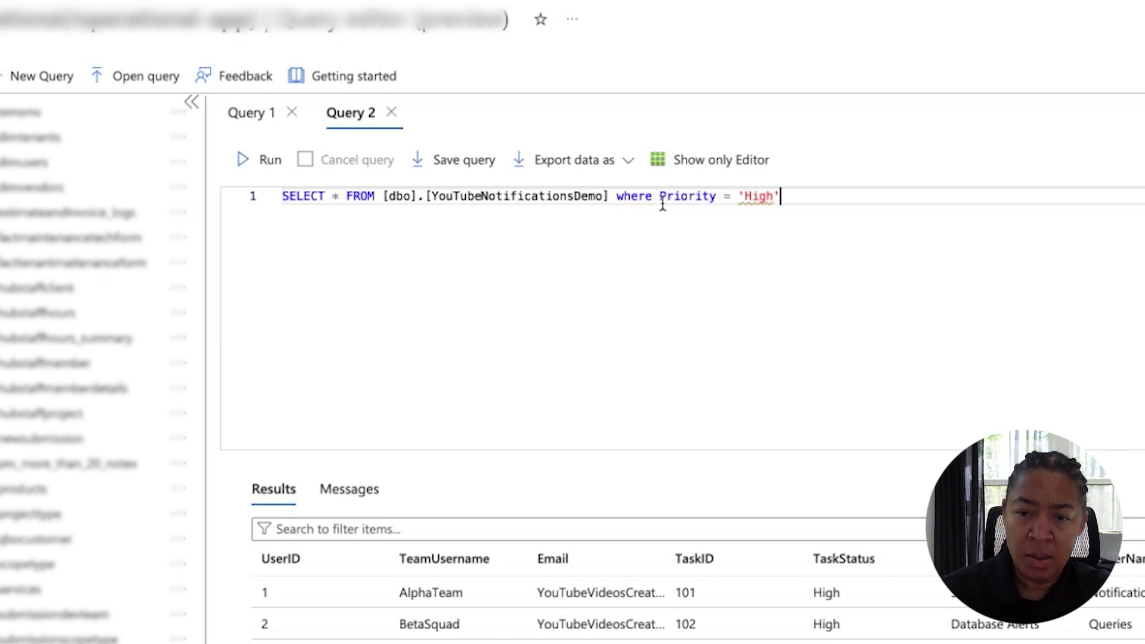
Run the filtered query and select the whole query text for copying.
{"action": "left_click_drag", "start_coordinate": [798, 191], "coordinate": [153, 173]}
{"action": "left_click", "coordinate": [244, 159]}
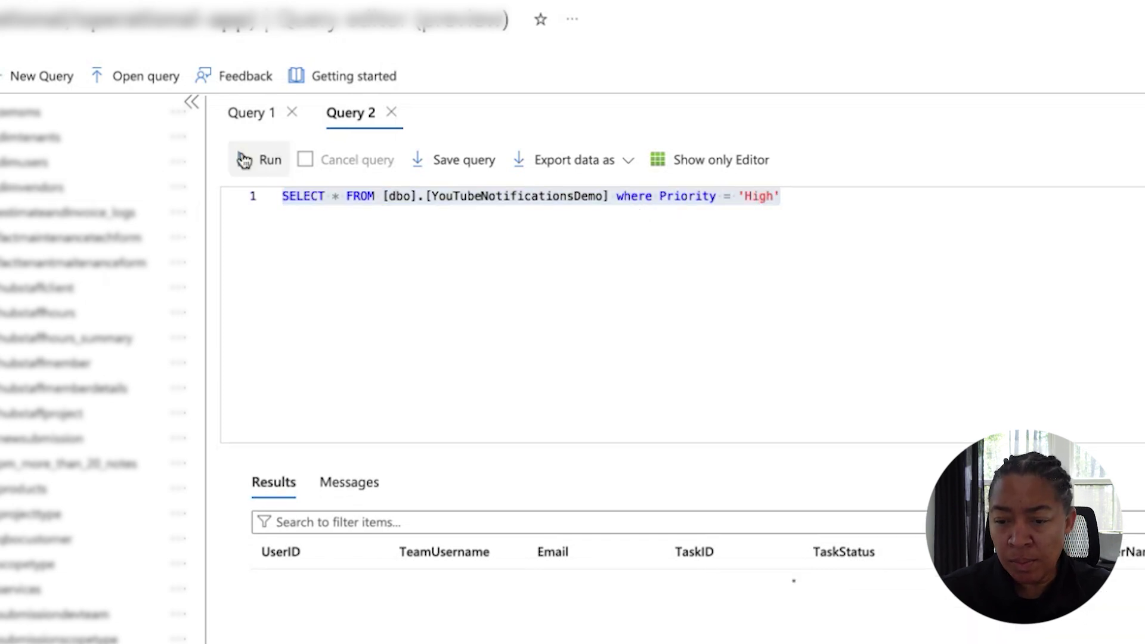
{"action": "left_click", "coordinate": [803, 205]}
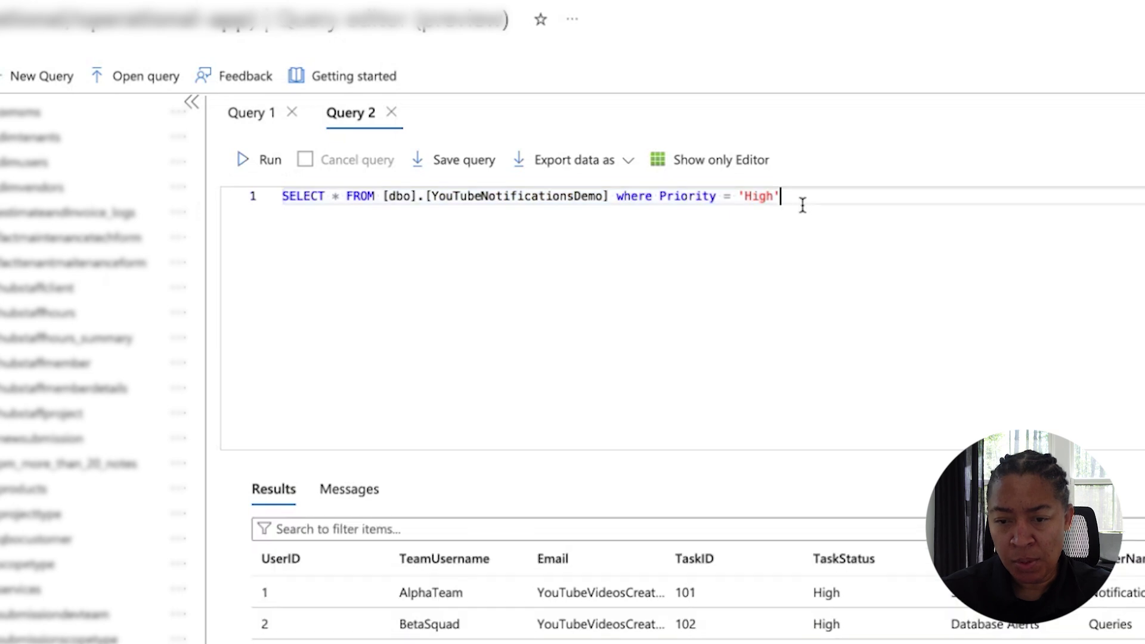
{"action": "left_click_drag", "start_coordinate": [803, 205], "coordinate": [232, 184]}
{"action": "key", "text": "ctrl+c"}
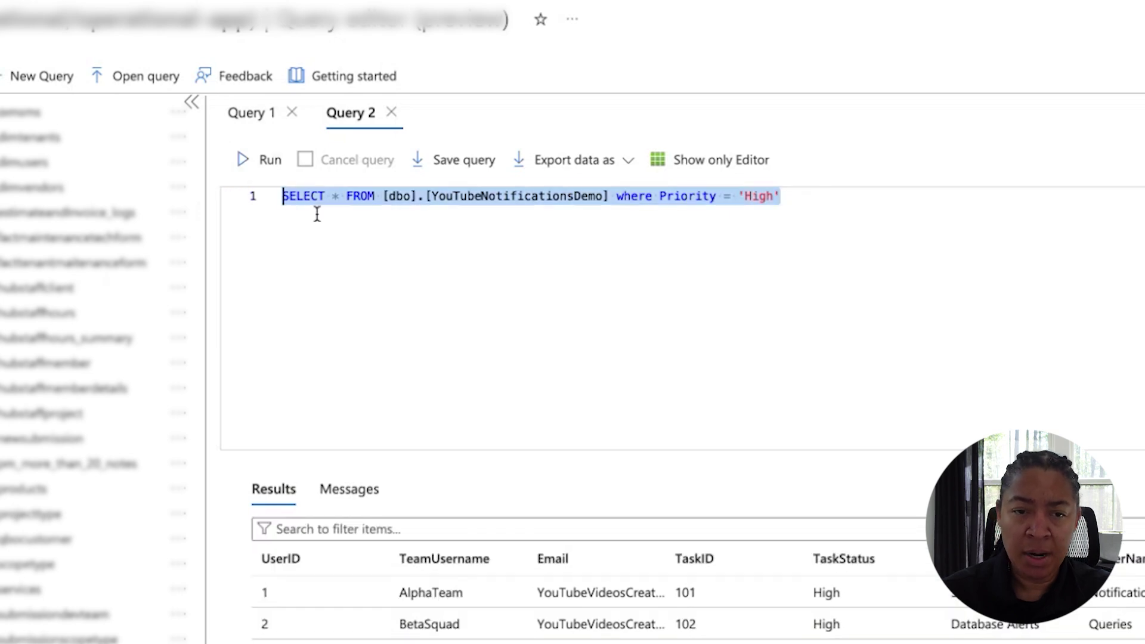
{"action": "left_click", "coordinate": [675, 231]}
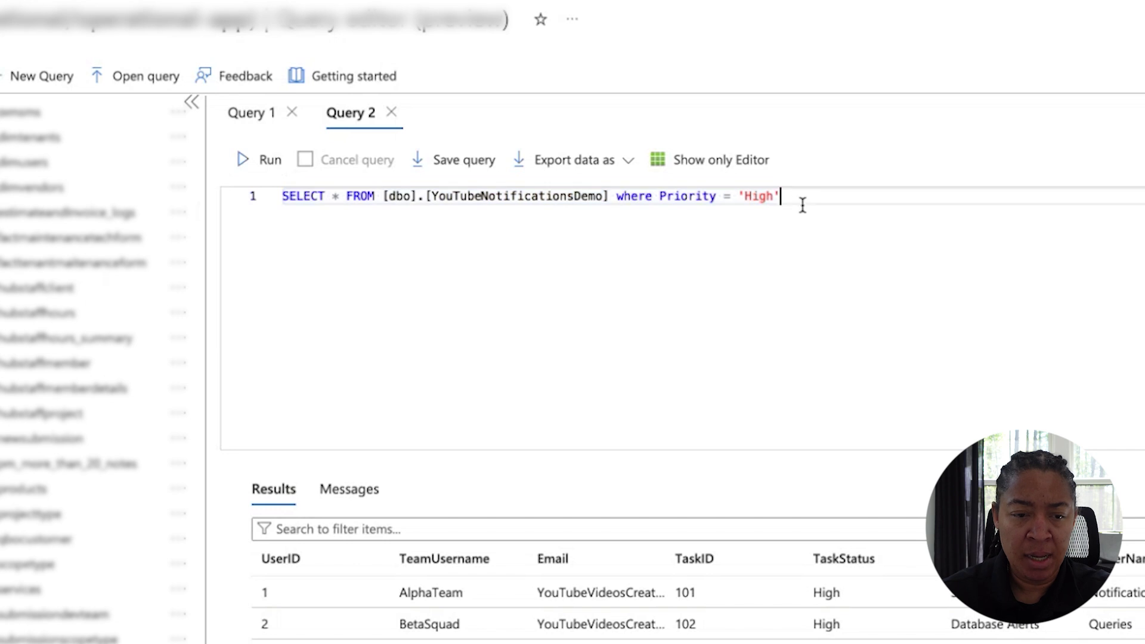
{"action": "left_click_drag", "start_coordinate": [803, 204], "coordinate": [231, 184]}
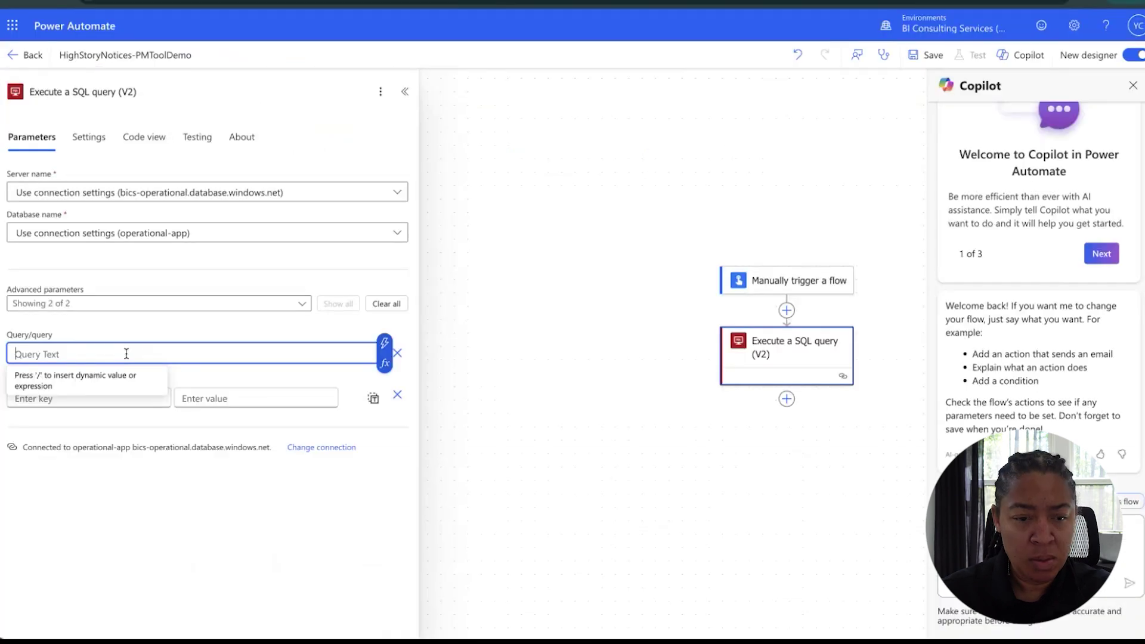
Paste the Priority = 'High' query into the SQL action's query field and save the flow.
{"action": "key", "text": "ctrl+v"}
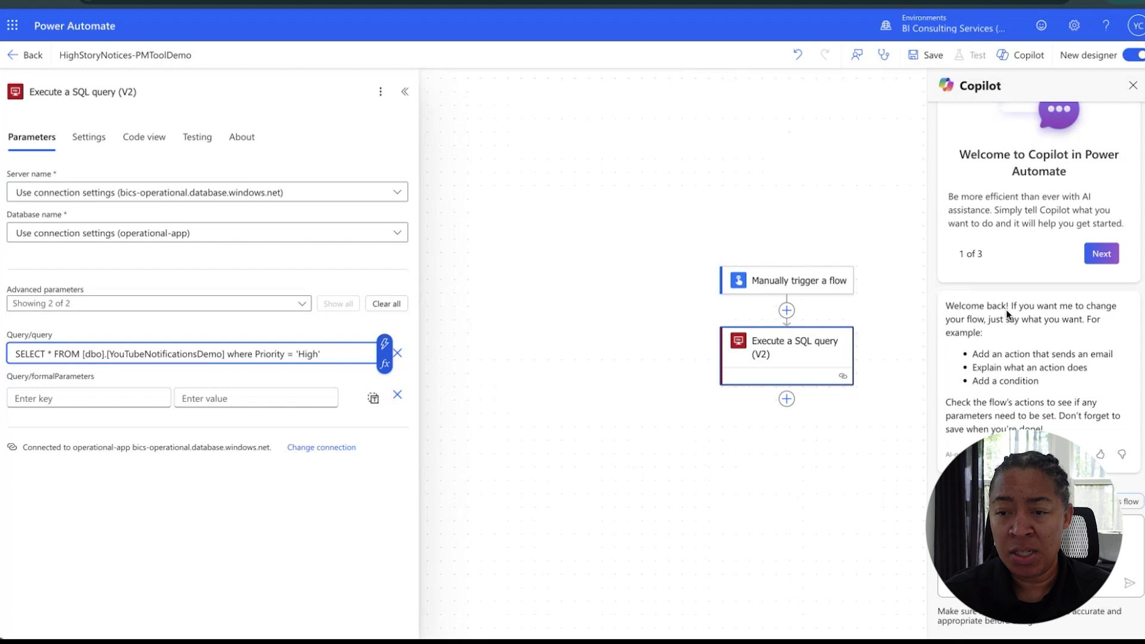
{"action": "left_click", "coordinate": [926, 55]}
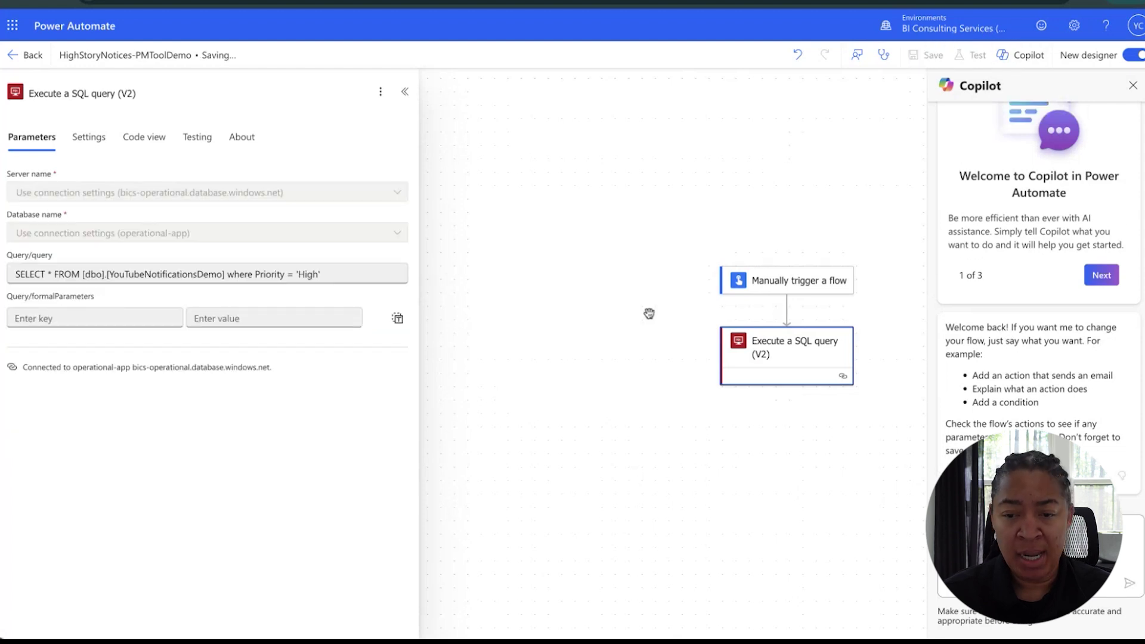
{"action": "left_click_drag", "start_coordinate": [680, 335], "coordinate": [528, 307]}
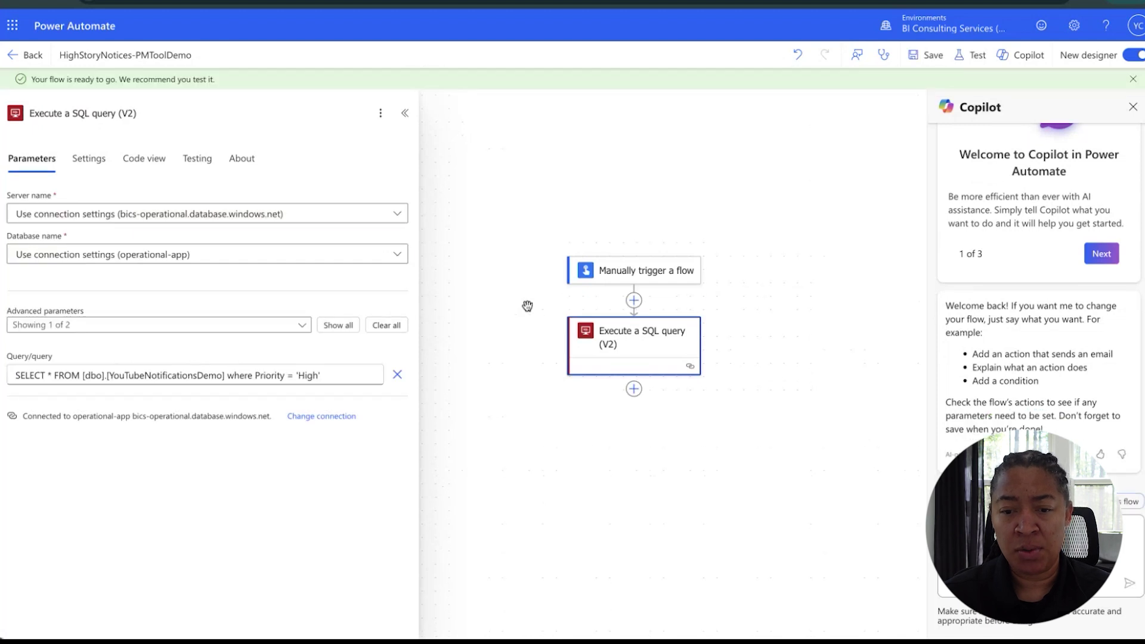
{"action": "left_click", "coordinate": [635, 391]}
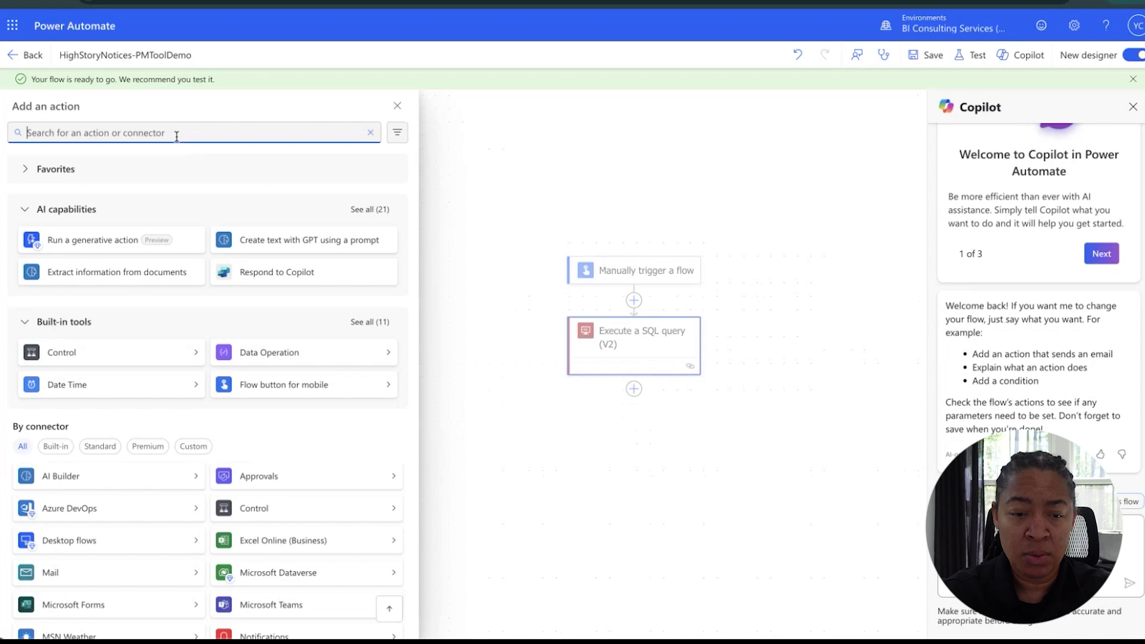
Add a Send an email notification (V3) action after the SQL query, then delete it.
{"action": "type", "text": "email"}
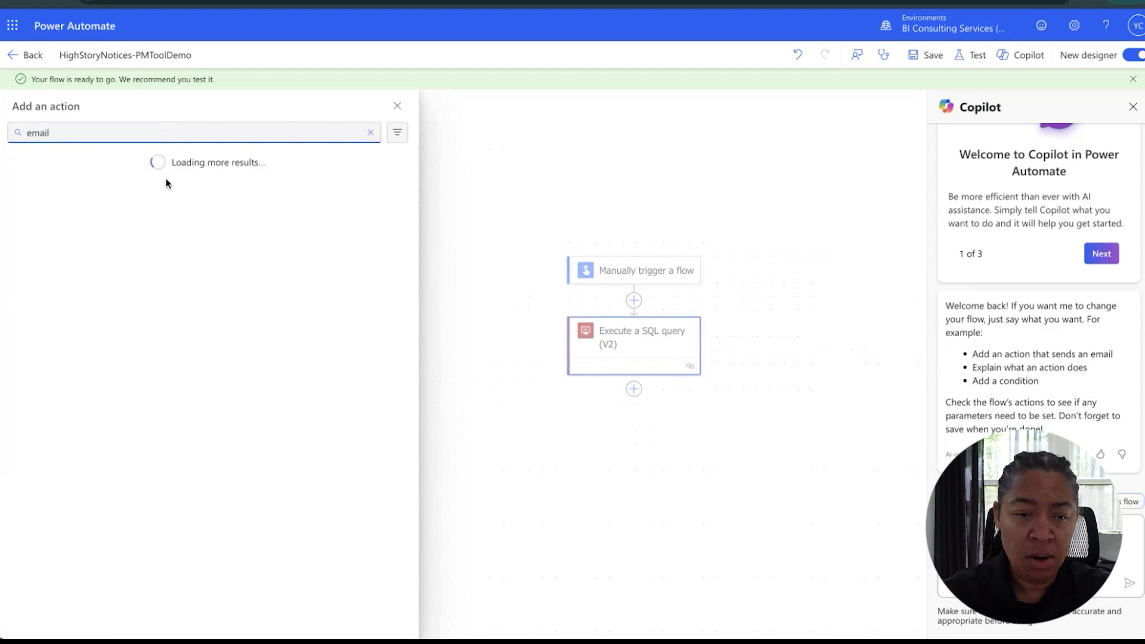
{"action": "left_click", "coordinate": [97, 232]}
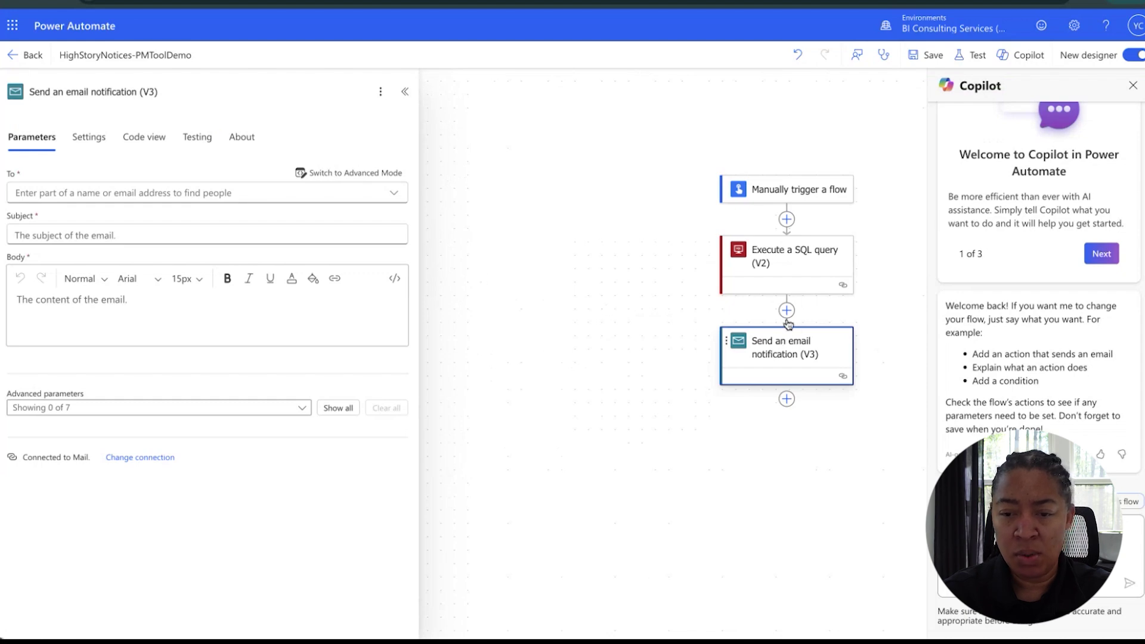
{"action": "right_click", "coordinate": [793, 353]}
{"action": "left_click", "coordinate": [817, 361]}
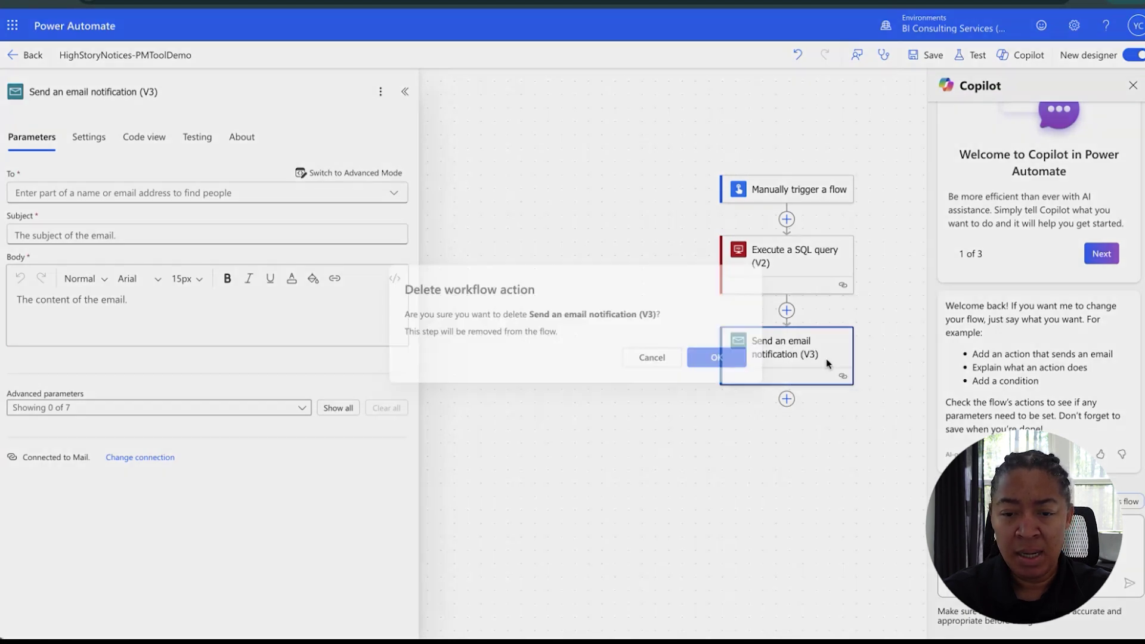
{"action": "left_click", "coordinate": [723, 360]}
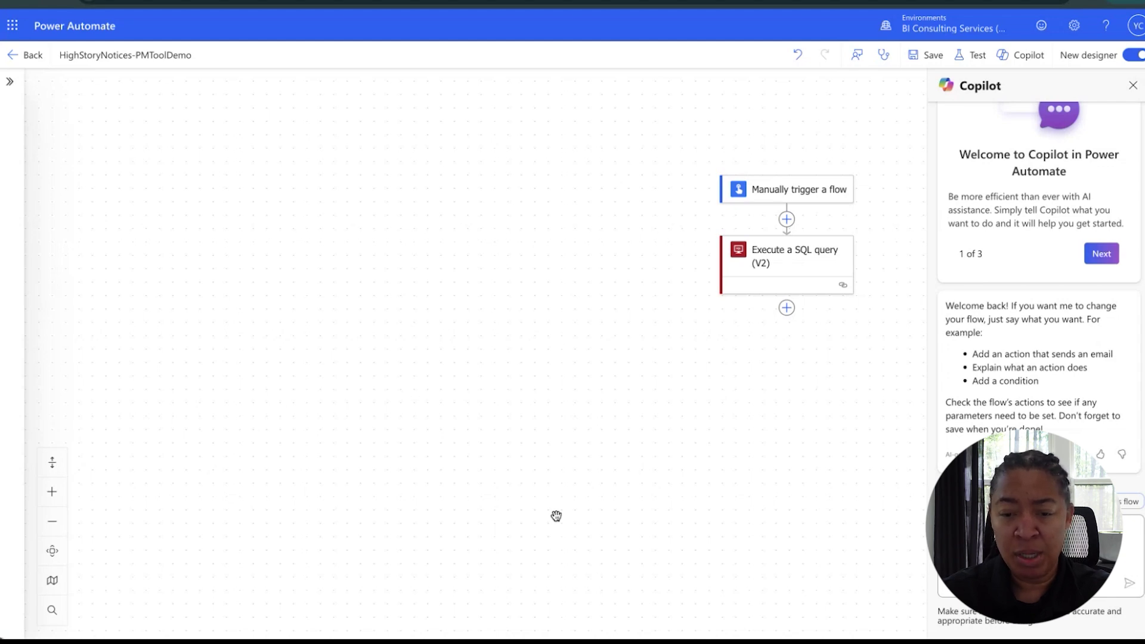
{"action": "scroll", "coordinate": [634, 374], "scroll_direction": "right", "scroll_amount": 5}
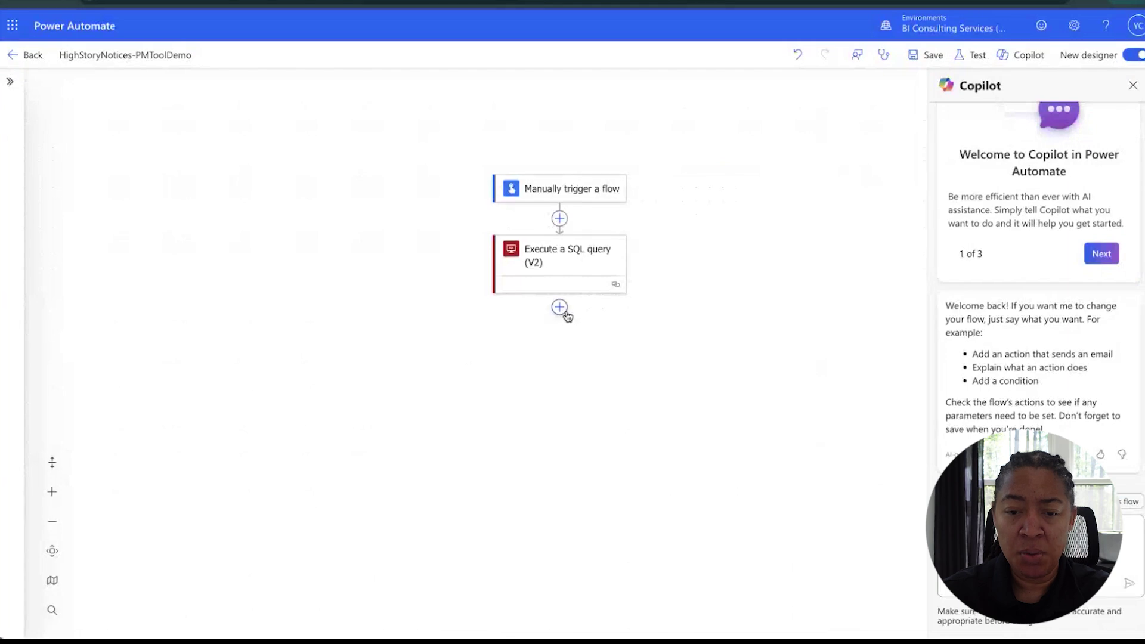
Add an Apply to each loop after the SQL query with an email notification action inside.
{"action": "left_click", "coordinate": [561, 309]}
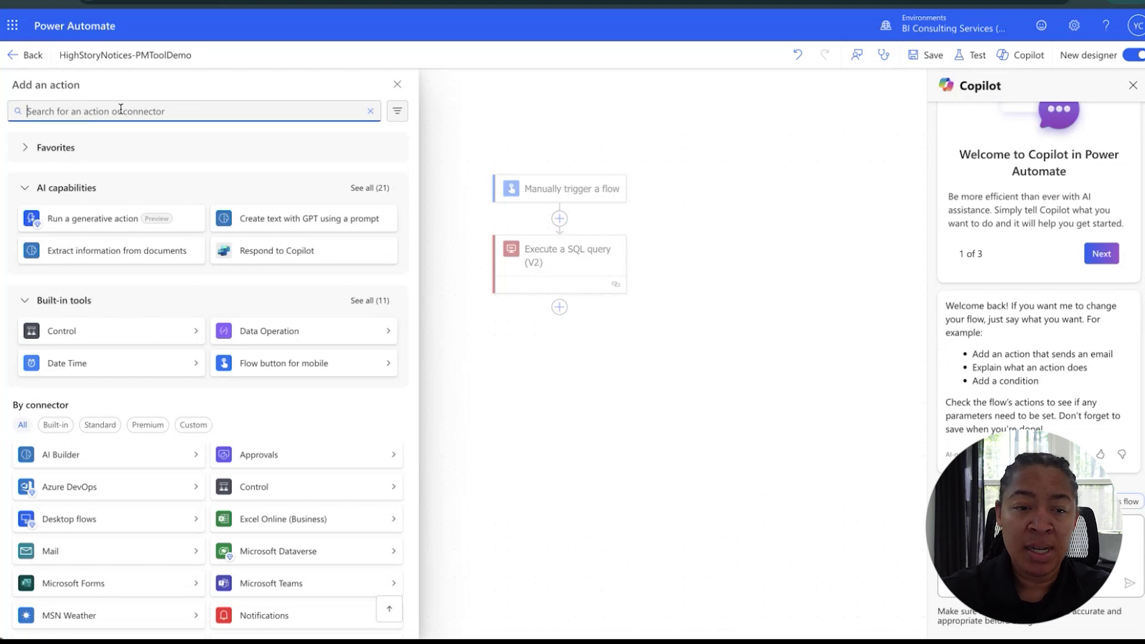
{"action": "type", "text": "apply"}
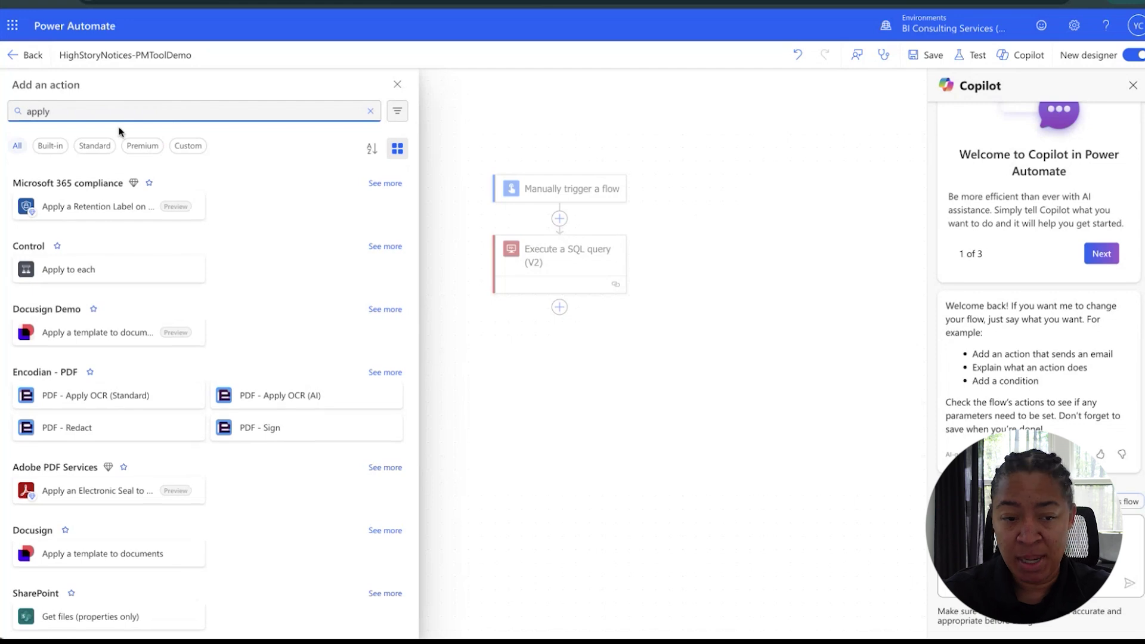
{"action": "left_click", "coordinate": [82, 270]}
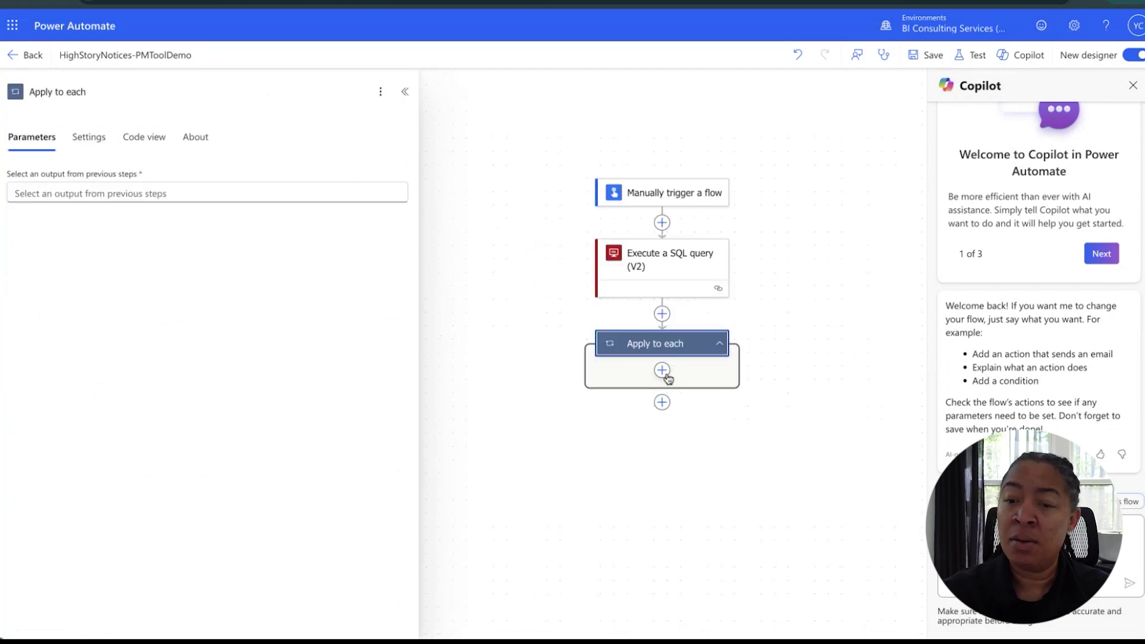
{"action": "left_click", "coordinate": [663, 371]}
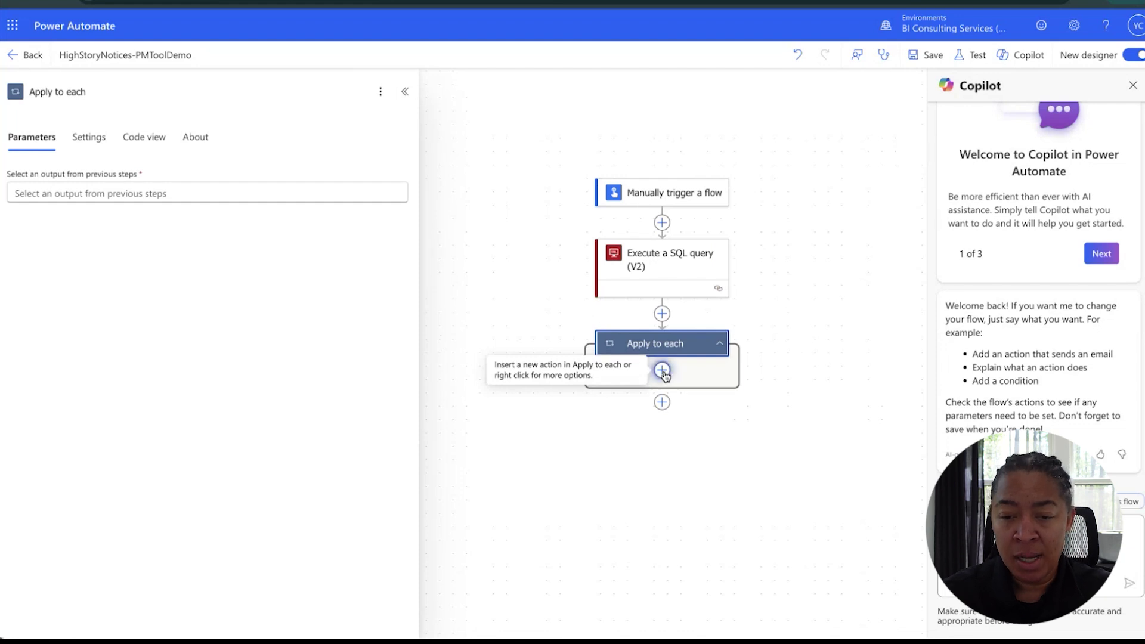
{"action": "left_click", "coordinate": [202, 115]}
{"action": "type", "text": "email"}
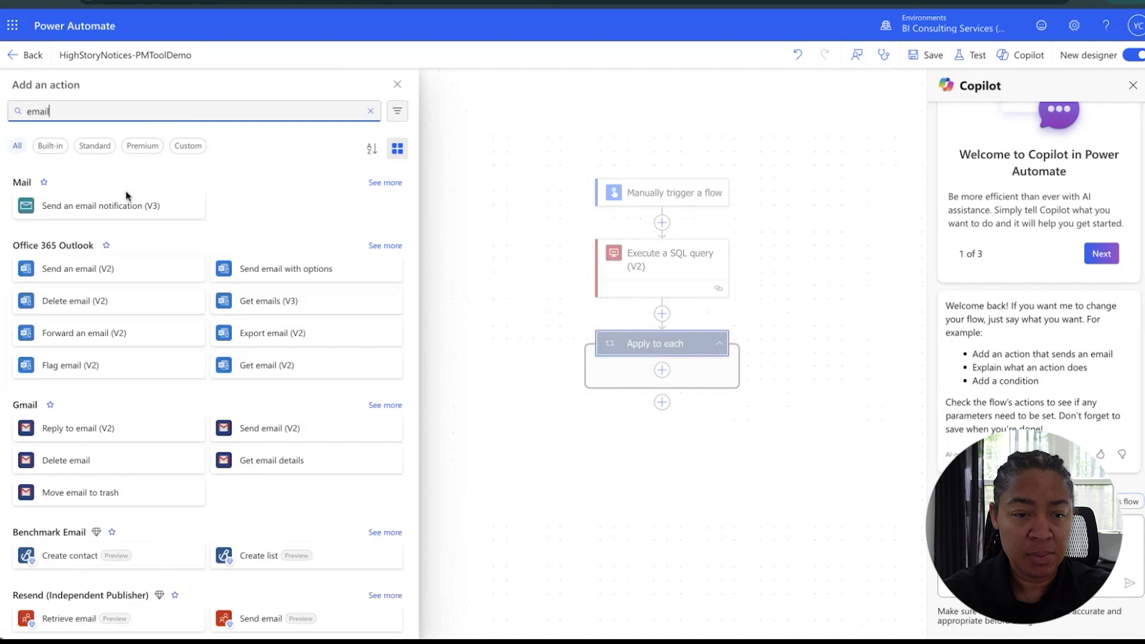
{"action": "left_click", "coordinate": [127, 200]}
Switch the email's To field to advanced mode and set it to ResultSets Email.
{"action": "left_click", "coordinate": [288, 192]}
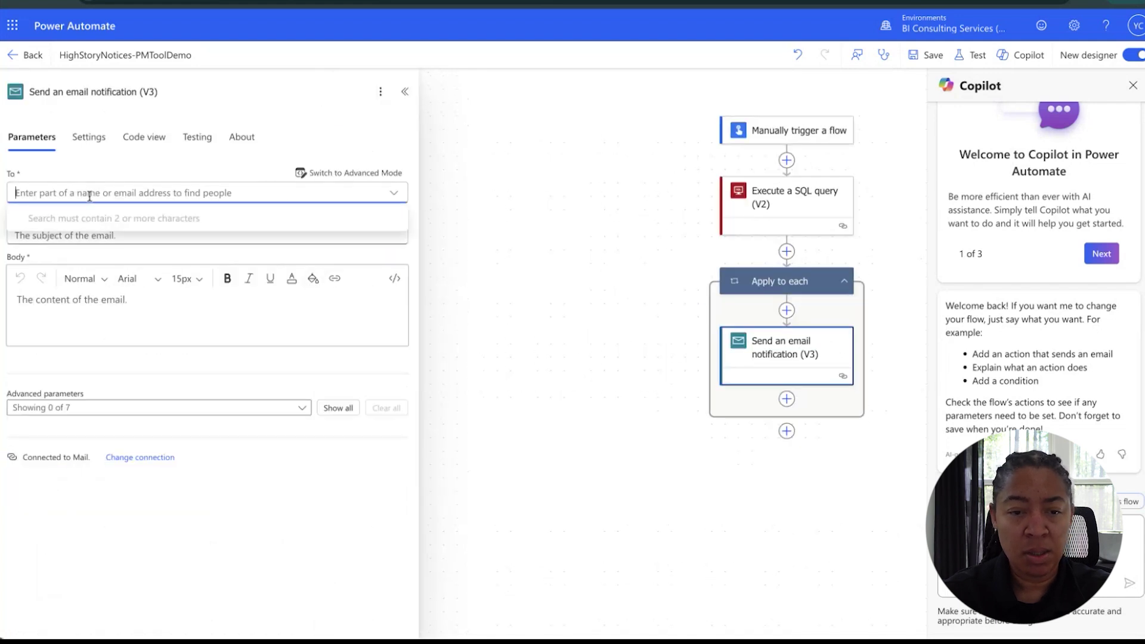
{"action": "left_click", "coordinate": [379, 175]}
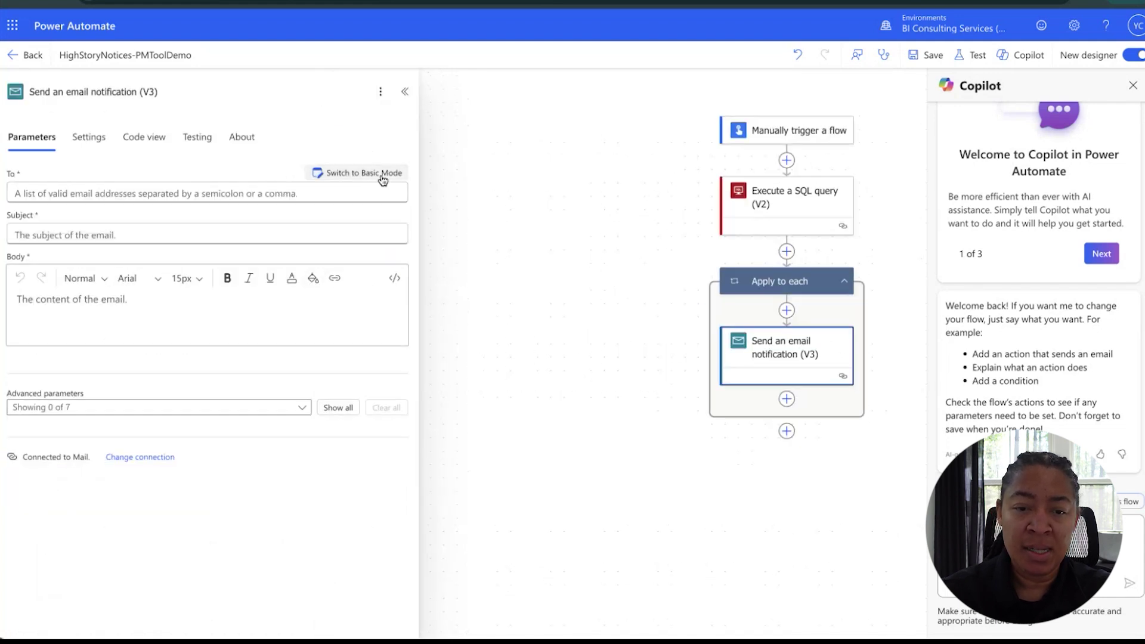
{"action": "left_click", "coordinate": [370, 199]}
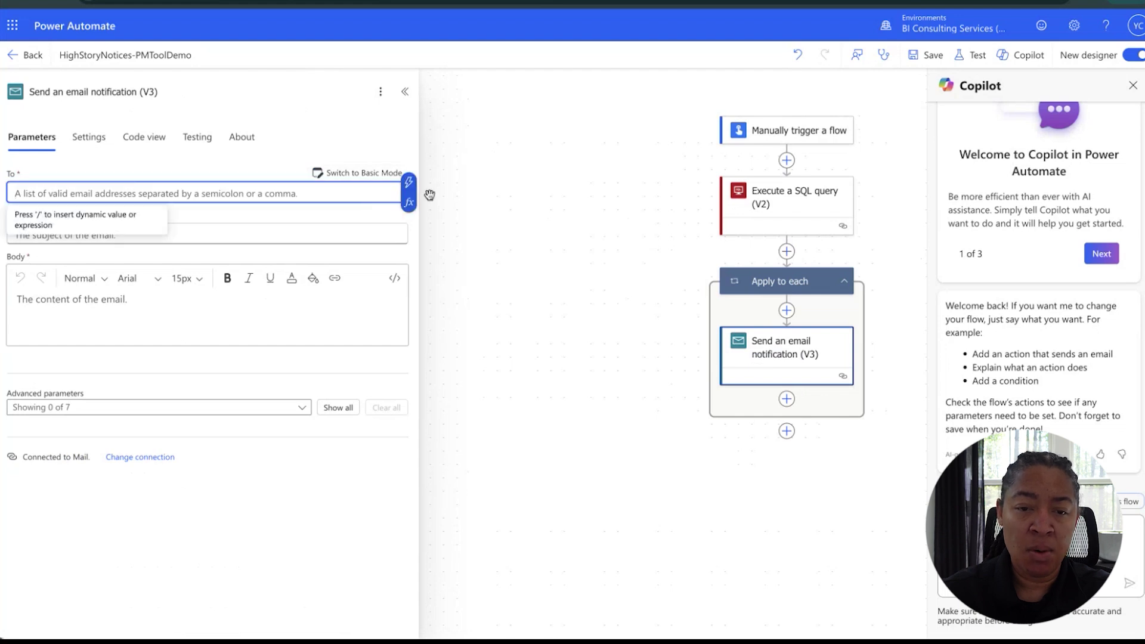
{"action": "left_click", "coordinate": [412, 186]}
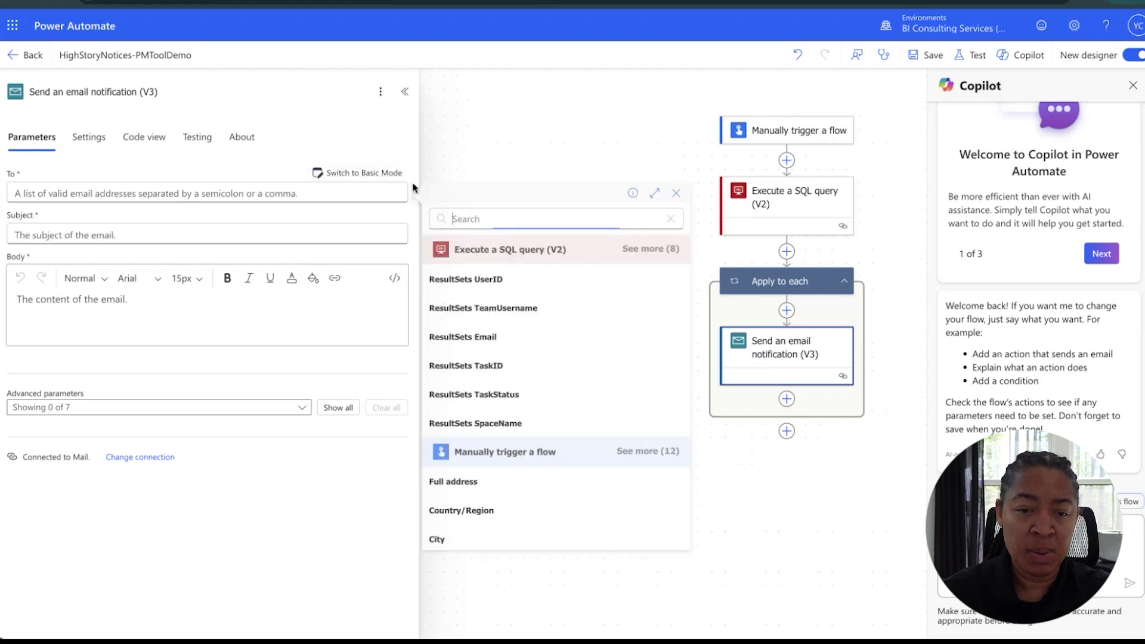
{"action": "left_click", "coordinate": [484, 338]}
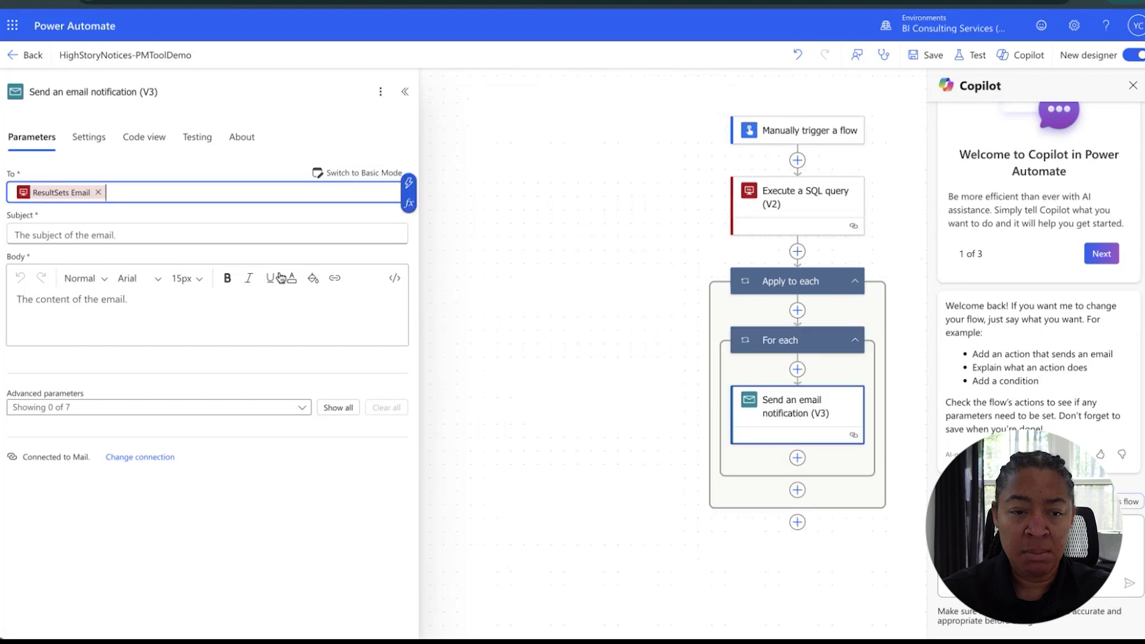
Build the subject 'ResultSets TaskStatus on ResultSets TaskID in ClickUp or your PM Tool'.
{"action": "left_click", "coordinate": [182, 238]}
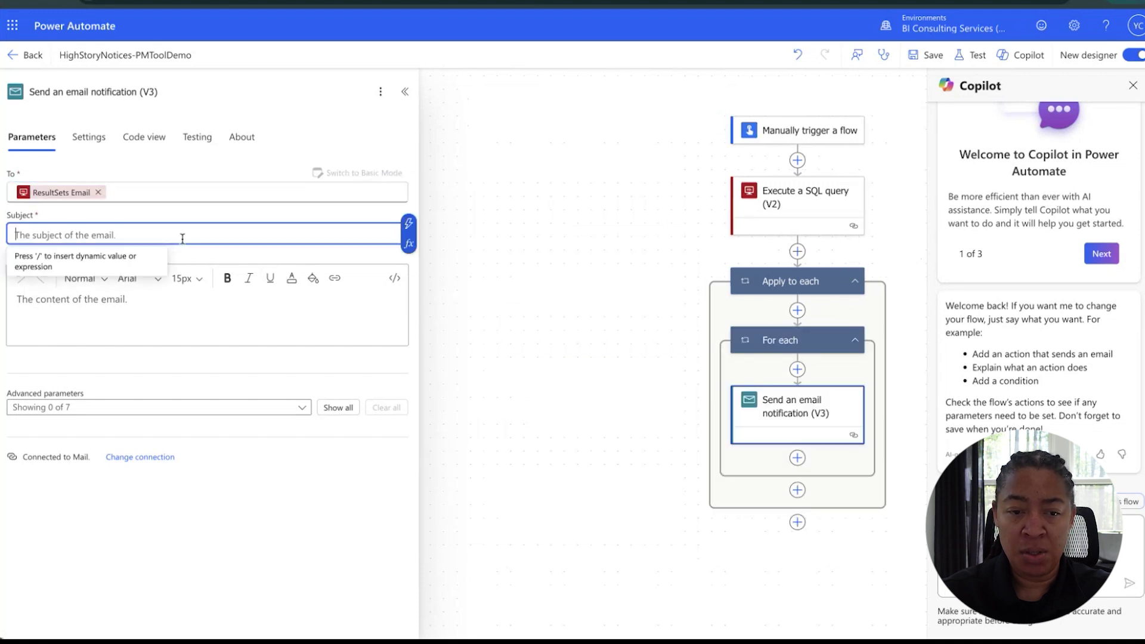
{"action": "left_click", "coordinate": [410, 224]}
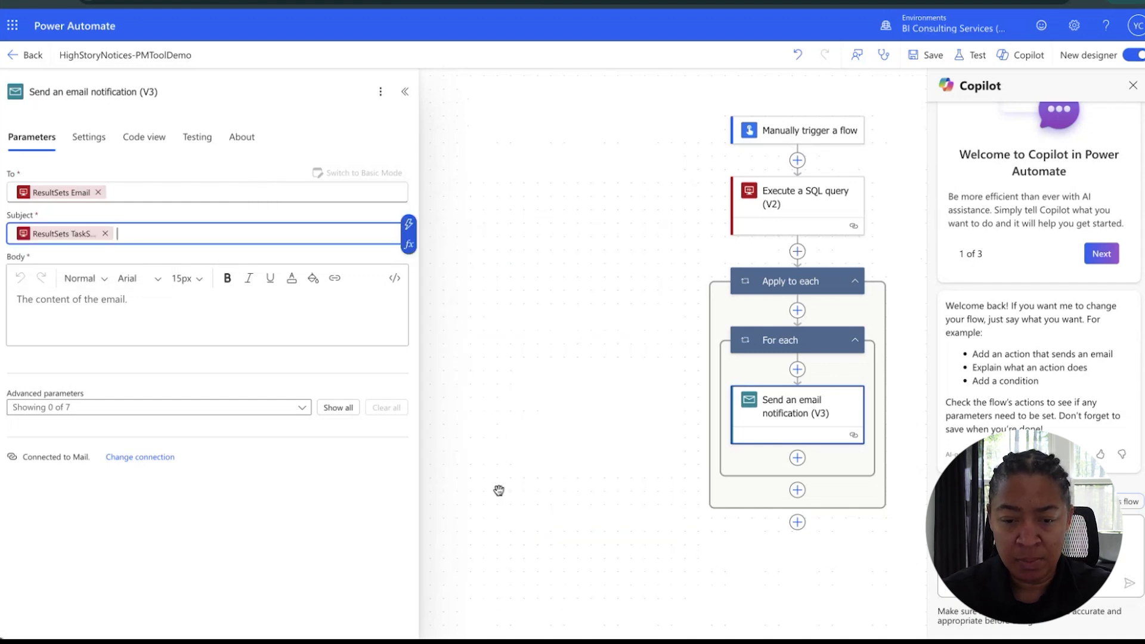
{"action": "type", "text": "on"}
{"action": "left_click", "coordinate": [408, 224]}
{"action": "left_click", "coordinate": [500, 465]}
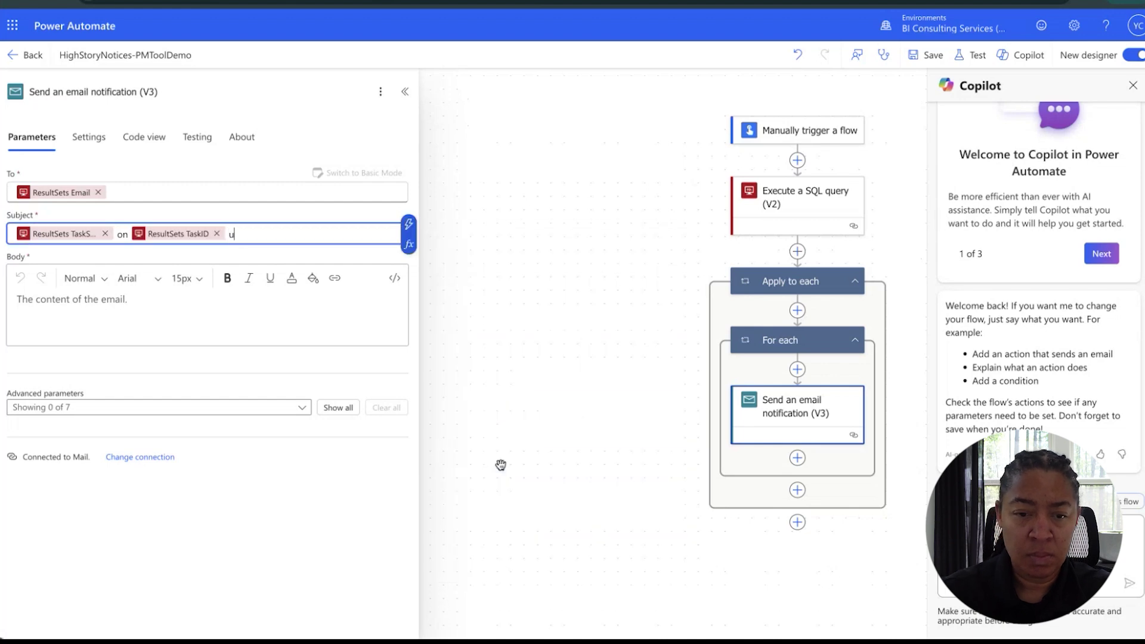
{"action": "type", "text": "in ClickUp"}
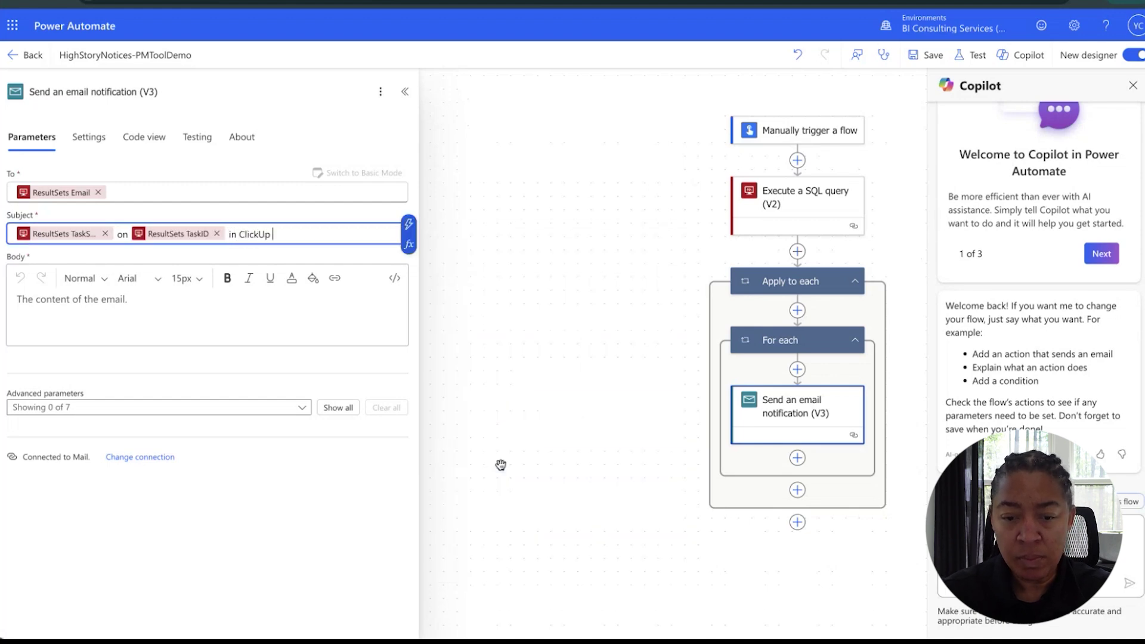
{"action": "type", "text": " or your PM Tool"}
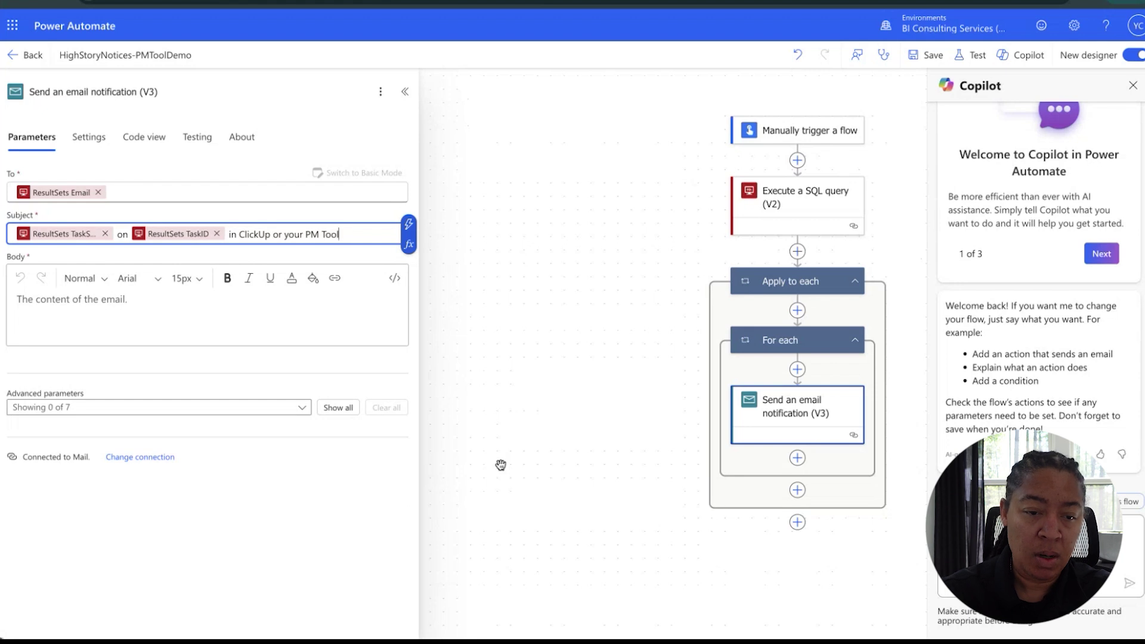
{"action": "left_click", "coordinate": [276, 316]}
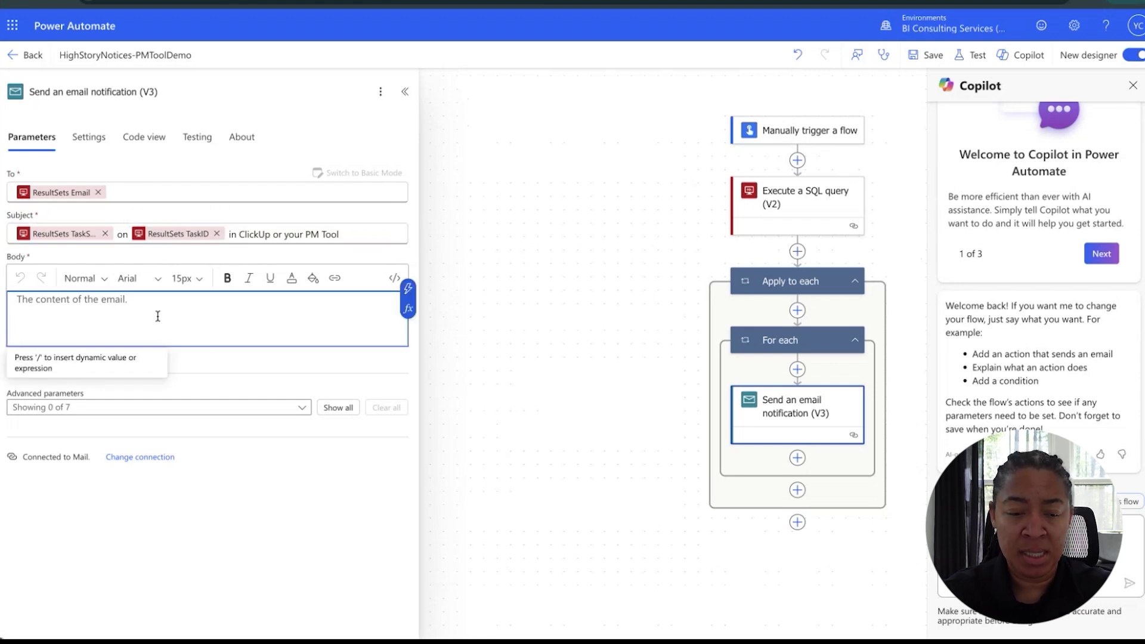
Try a clickup.com/t/ link with the ResultSets TaskID token in the body, then delete it.
{"action": "type", "text": "www."}
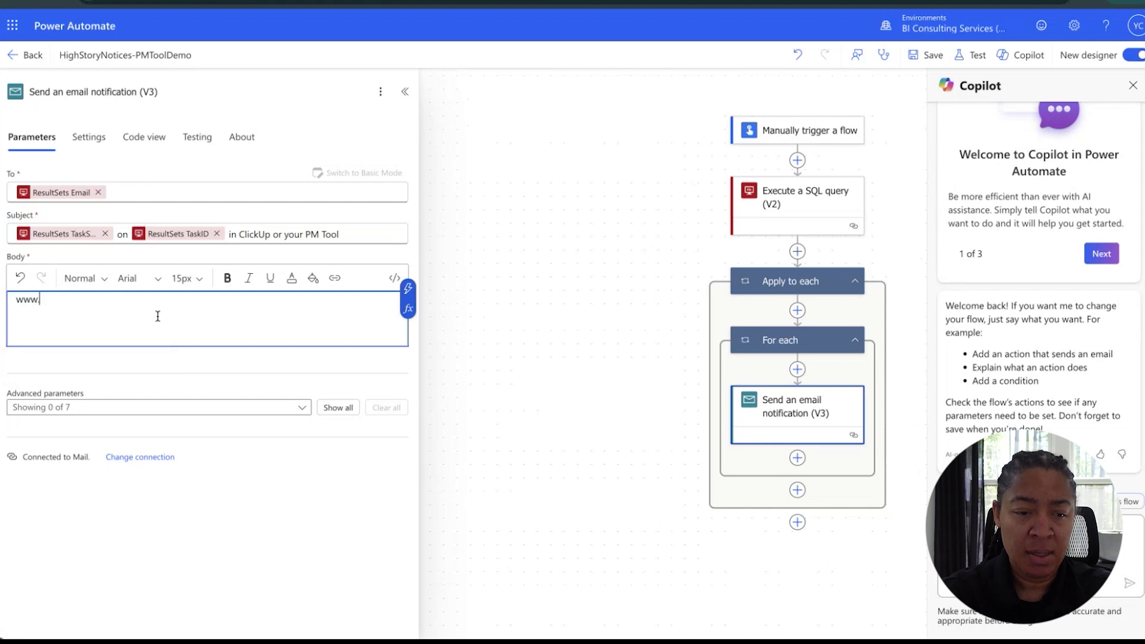
{"action": "key", "text": "BackSpace"}
{"action": "key", "text": "BackSpace"}
{"action": "key", "text": "BackSpace"}
{"action": "key", "text": "BackSpace"}
{"action": "type", "text": "clickup.com"}
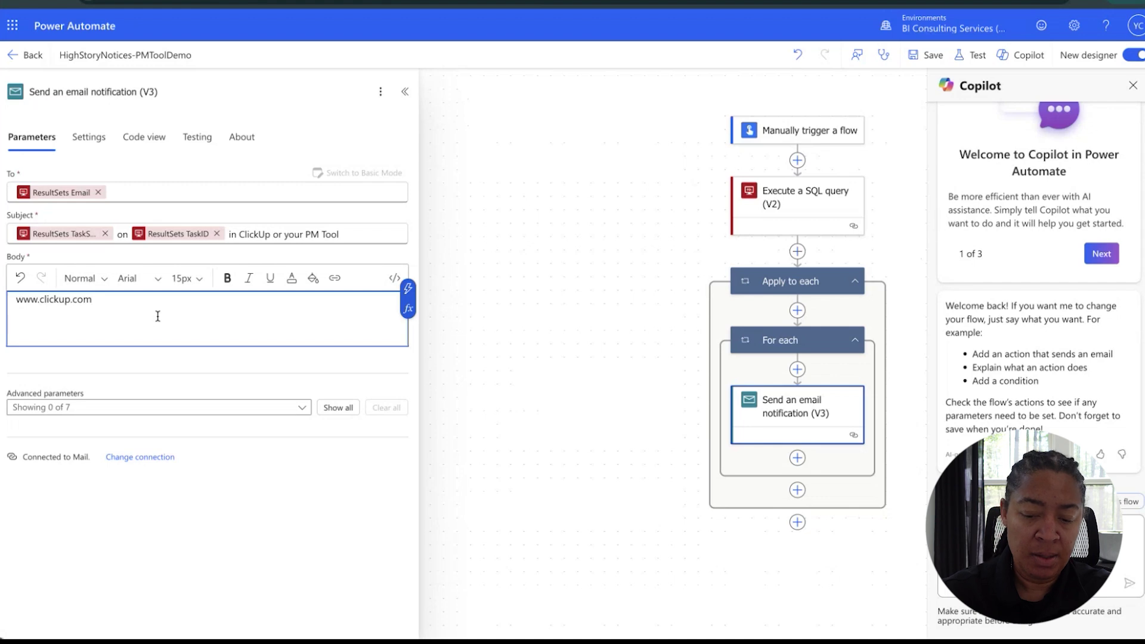
{"action": "type", "text": "/t/"}
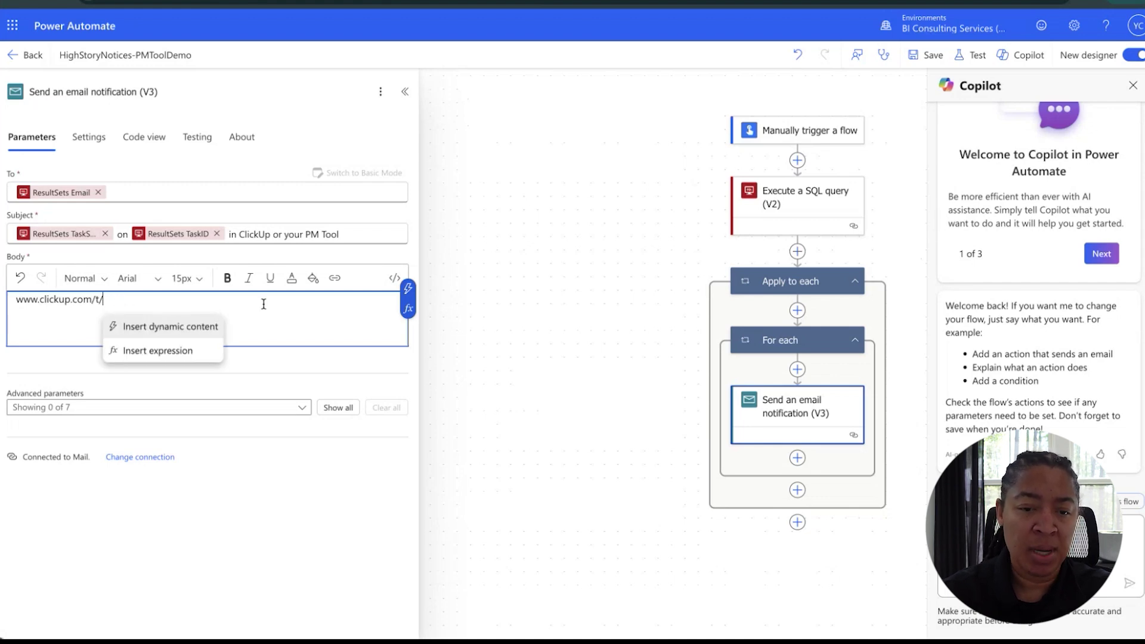
{"action": "left_click", "coordinate": [408, 288]}
{"action": "left_click", "coordinate": [493, 504]}
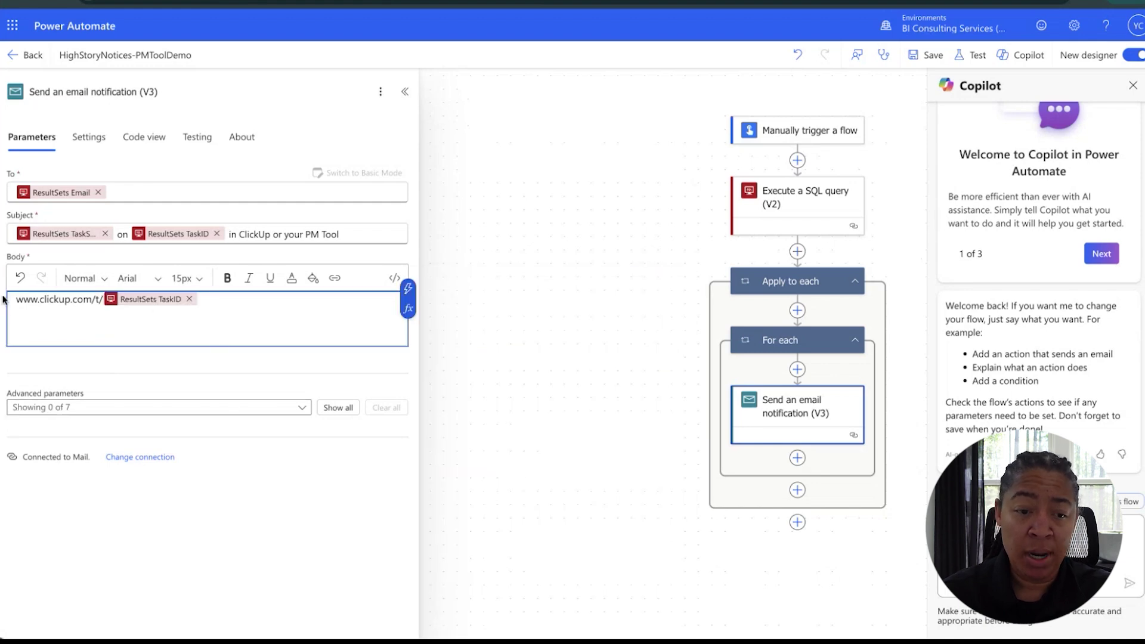
{"action": "triple_click", "coordinate": [63, 305]}
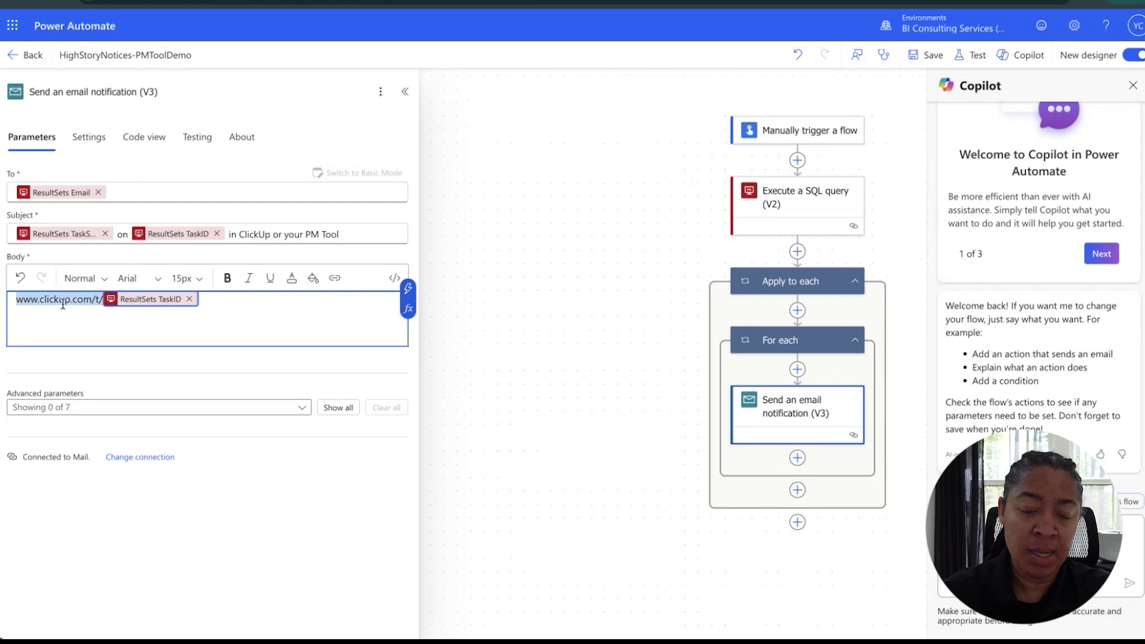
{"action": "key", "text": "BackSpace"}
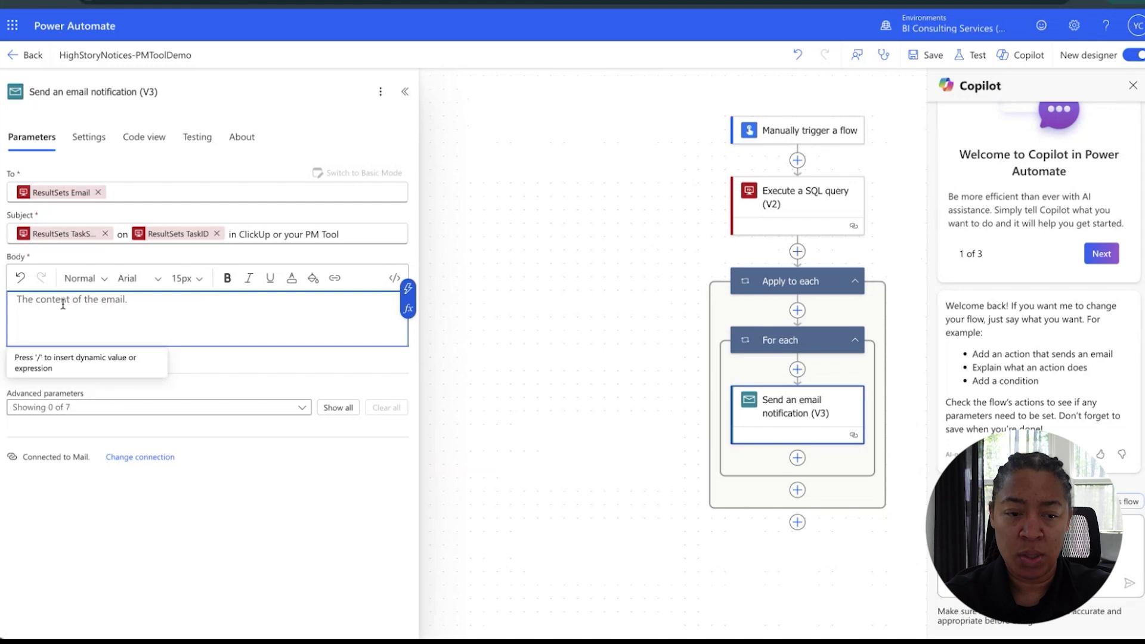
Begin the body with 'Hello,' followed by the ResultSets TeamUsername token.
{"action": "type", "text": "Hello,"}
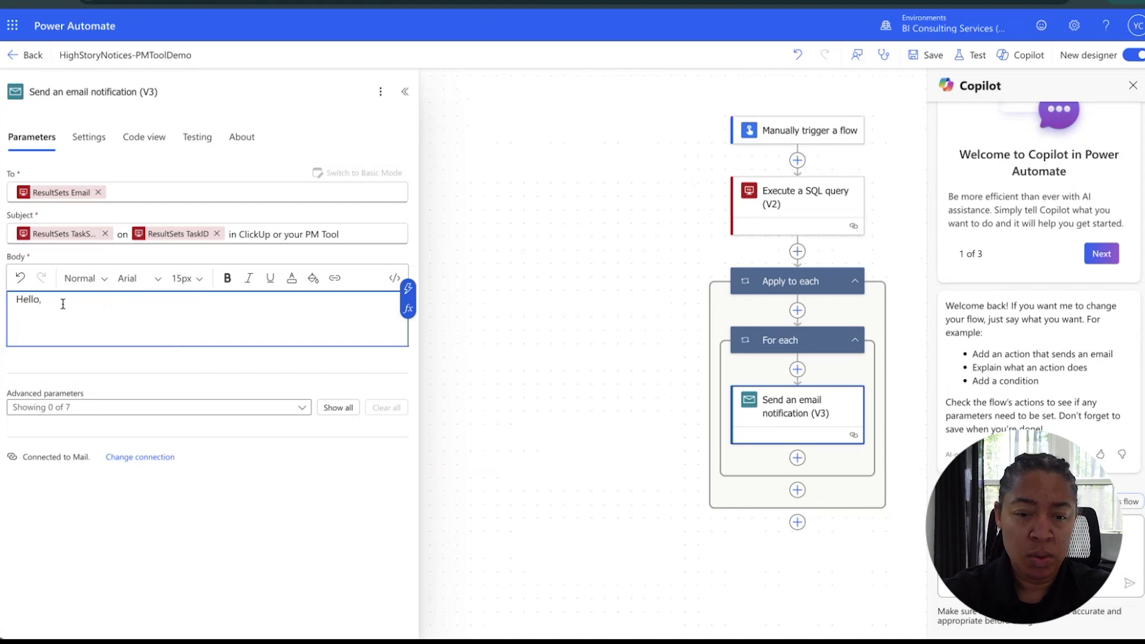
{"action": "left_click", "coordinate": [408, 288]}
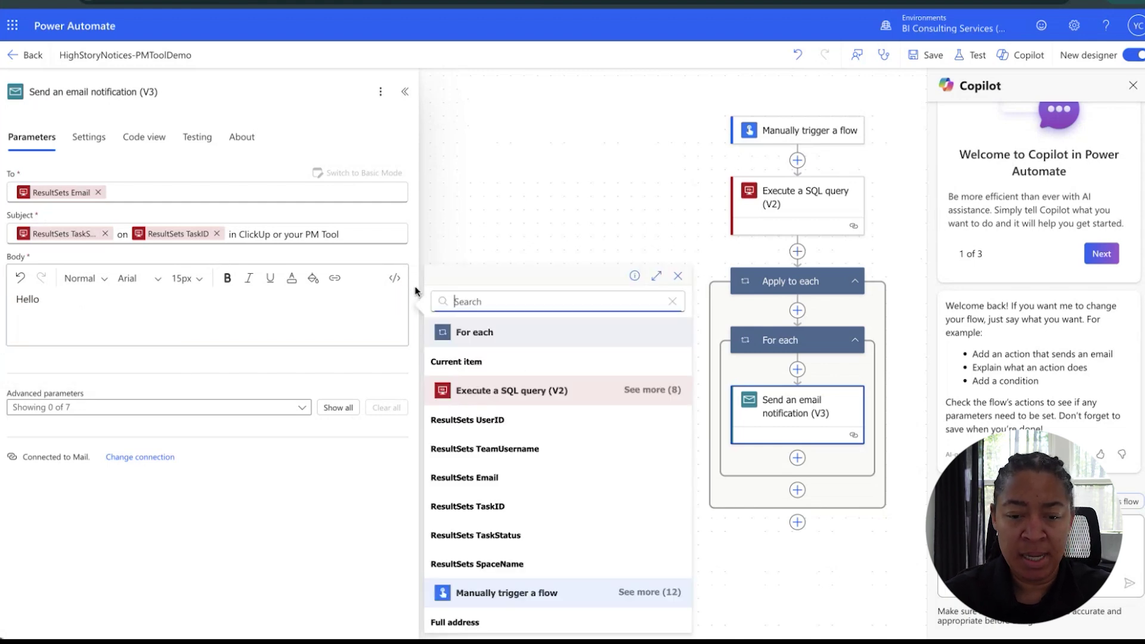
{"action": "left_click", "coordinate": [491, 450]}
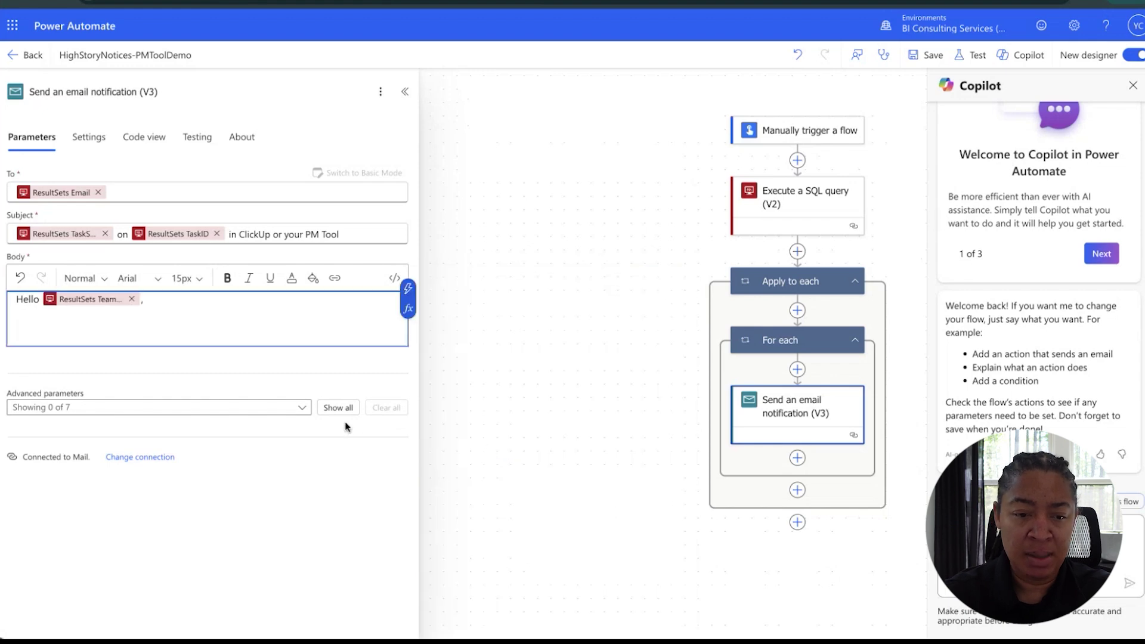
{"action": "key", "text": "Return"}
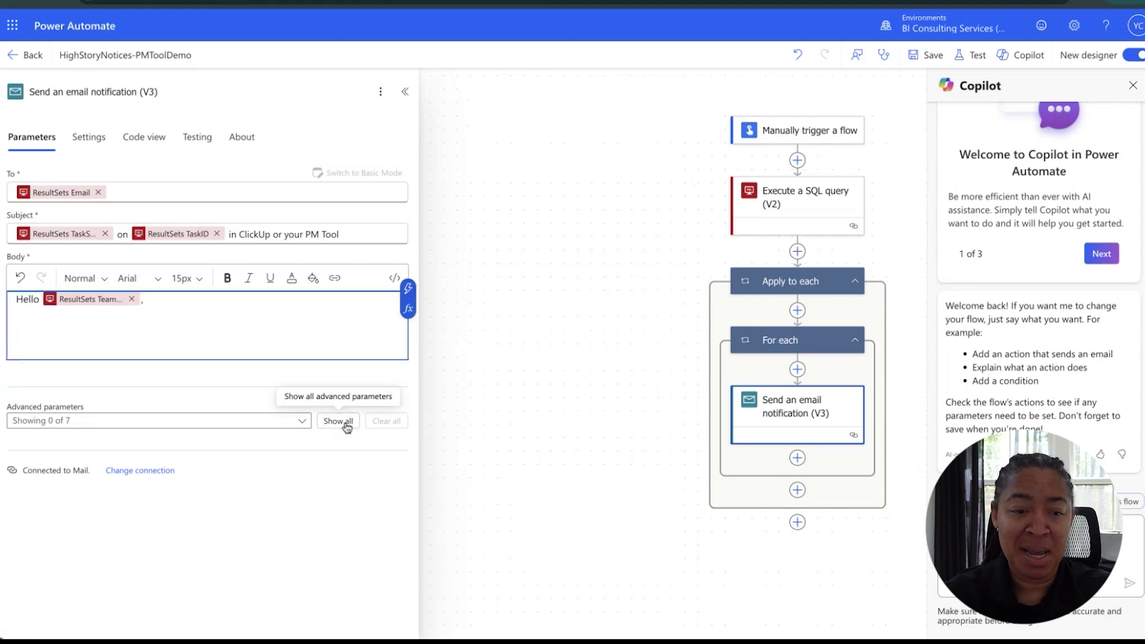
Add the message urging them to move the high-importance ClickUp story along as quickly as possible.
{"action": "type", "text": "You have "}
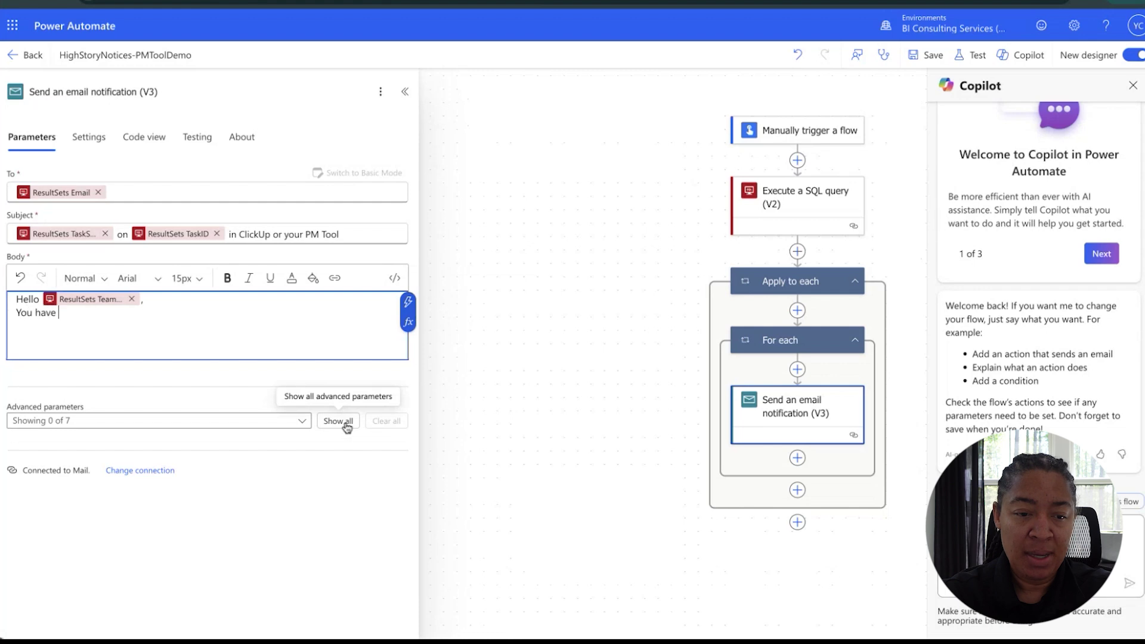
{"action": "type", "text": "a high importan"}
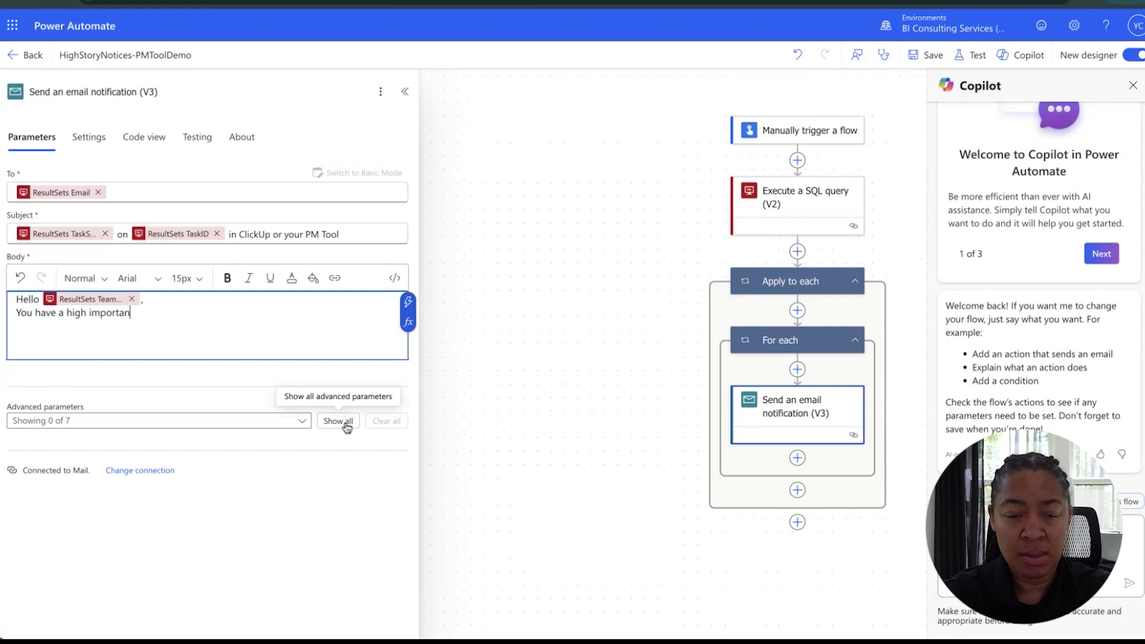
{"action": "type", "text": "ce story out in your queue"}
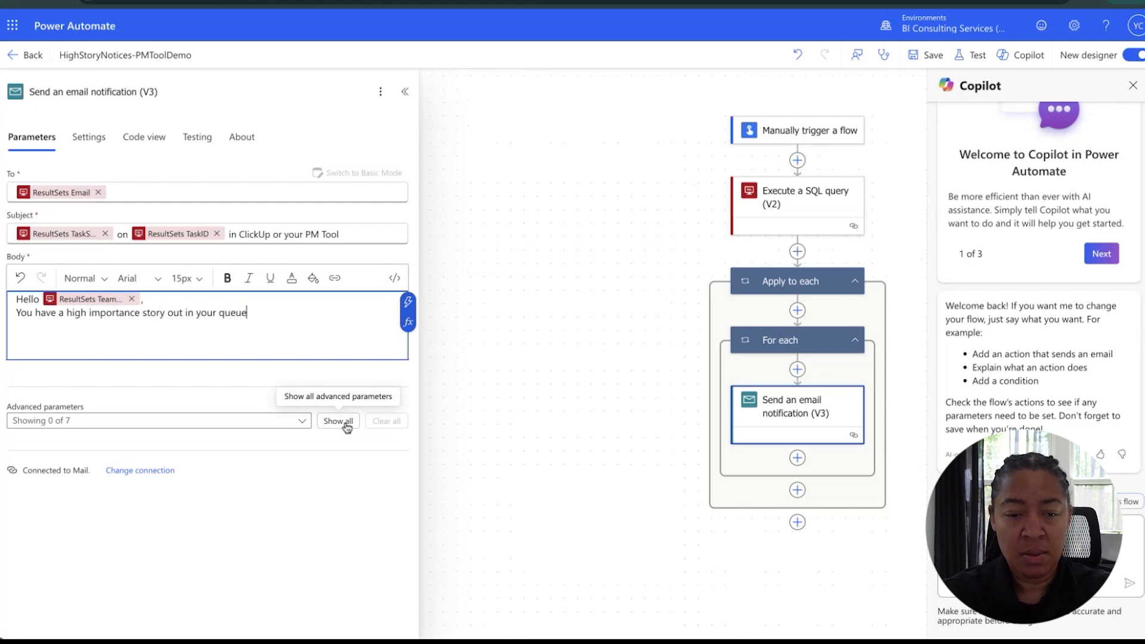
{"action": "type", "text": ". Go here"}
{"action": "key", "text": "BackSpace"}
{"action": "key", "text": "BackSpace"}
{"action": "key", "text": "BackSpace"}
{"action": "key", "text": "BackSpace"}
{"action": "key", "text": "BackSpace"}
{"action": "key", "text": "BackSpace"}
{"action": "key", "text": "BackSpace"}
{"action": "key", "text": "BackSpace"}
{"action": "key", "text": "BackSpace"}
{"action": "key", "text": "BackSpace"}
{"action": "key", "text": "BackSpace"}
{"action": "key", "text": "BackSpace"}
{"action": "key", "text": "BackSpace"}
{"action": "key", "text": "BackSpace"}
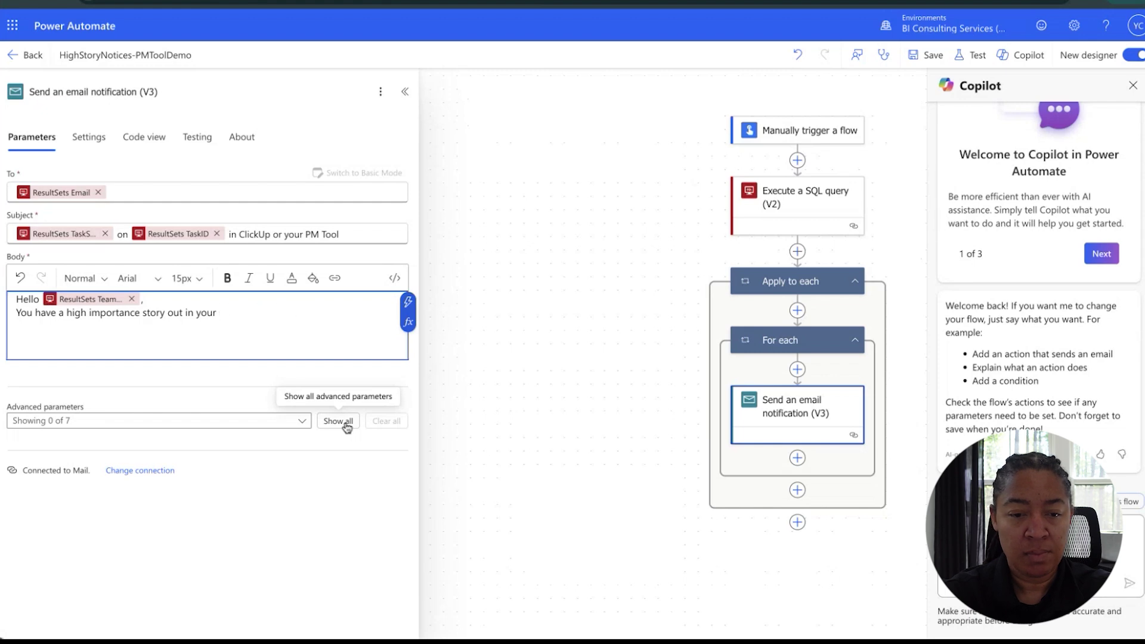
{"action": "key", "text": "BackSpace"}
{"action": "key", "text": "BackSpace"}
{"action": "key", "text": "BackSpace"}
{"action": "key", "text": "BackSpace"}
{"action": "key", "text": "BackSpace"}
{"action": "type", "text": "in ClickUp! Go have a look and let's move this one alogn as"}
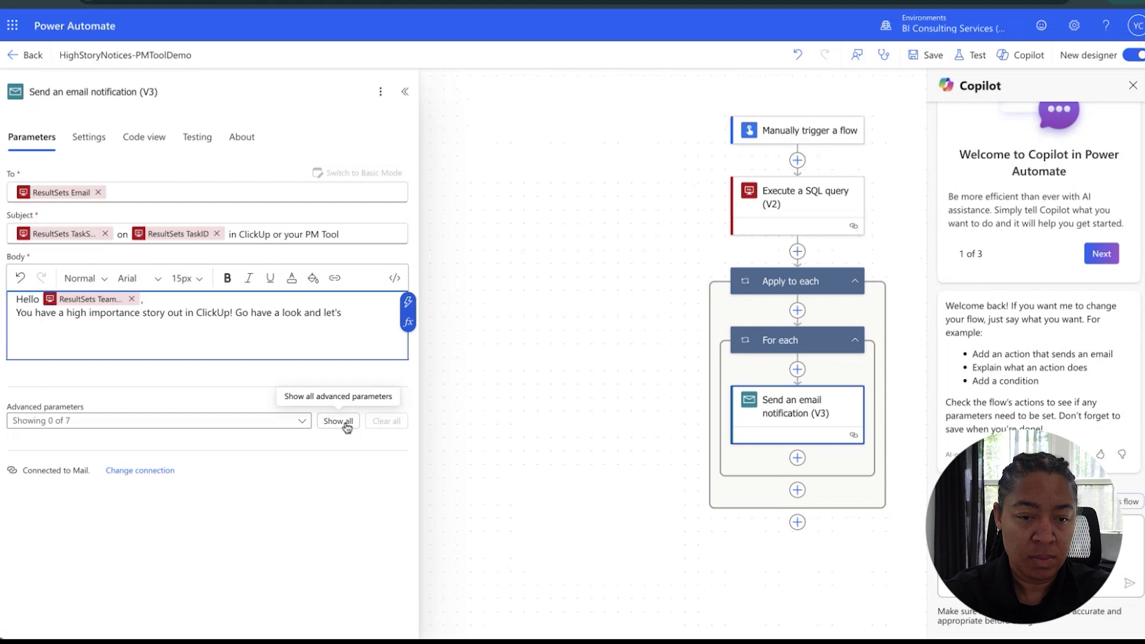
{"action": "key", "text": "BackSpace"}
{"action": "key", "text": "BackSpace"}
{"action": "key", "text": "BackSpace"}
{"action": "key", "text": "BackSpace"}
{"action": "key", "text": "BackSpace"}
{"action": "type", "text": "ng as quick"}
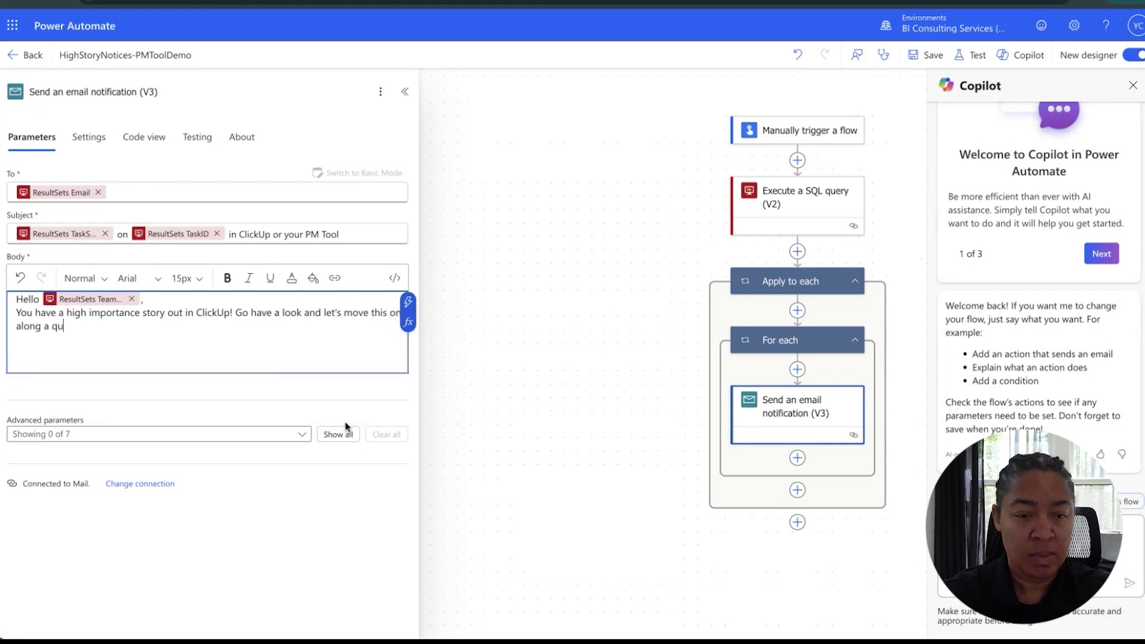
{"action": "type", "text": "ly as"}
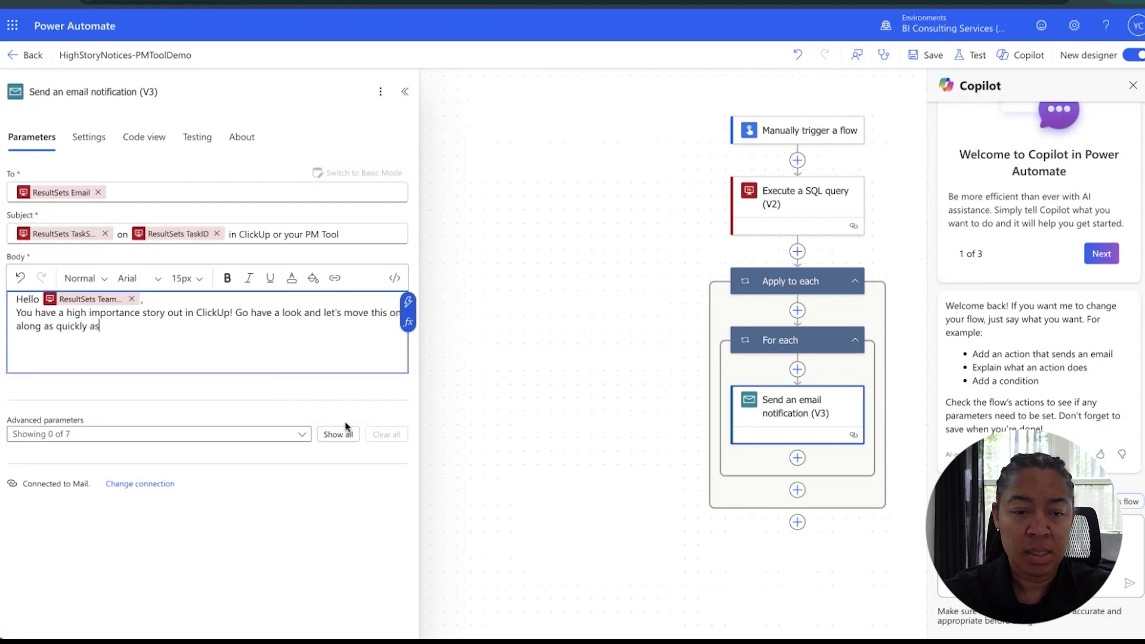
{"action": "type", "text": " pos"}
{"action": "key", "text": "BackSpace"}
{"action": "type", "text": "ossible"}
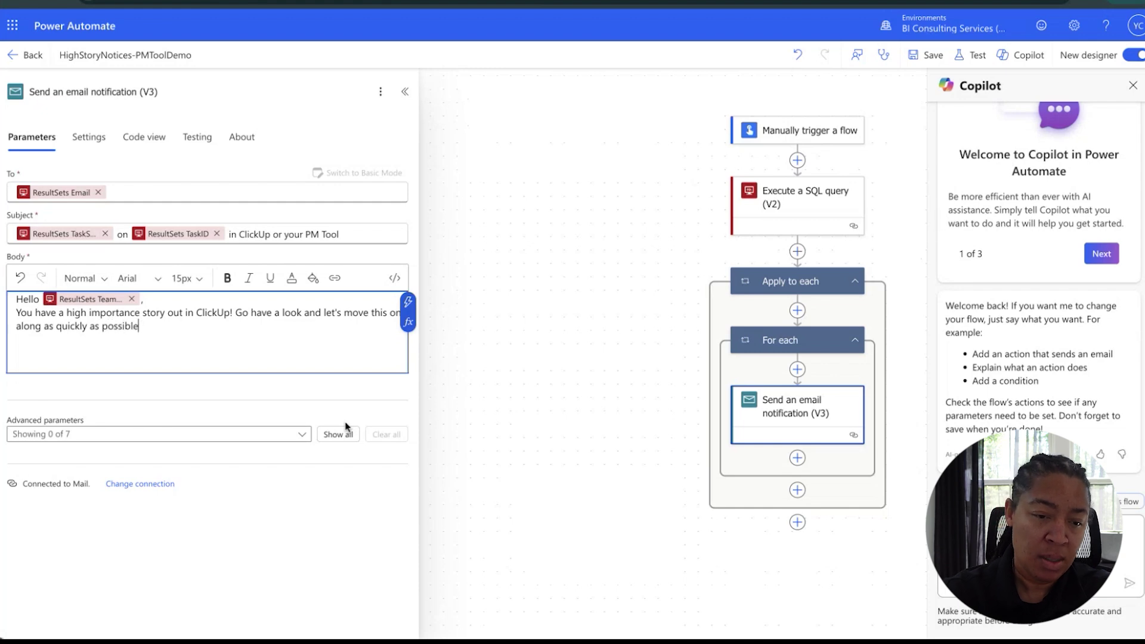
List the ResultSets TaskID, TaskStatus and SpaceName tokens below the message and save the flow.
{"action": "key", "text": "Return"}
{"action": "key", "text": "Return"}
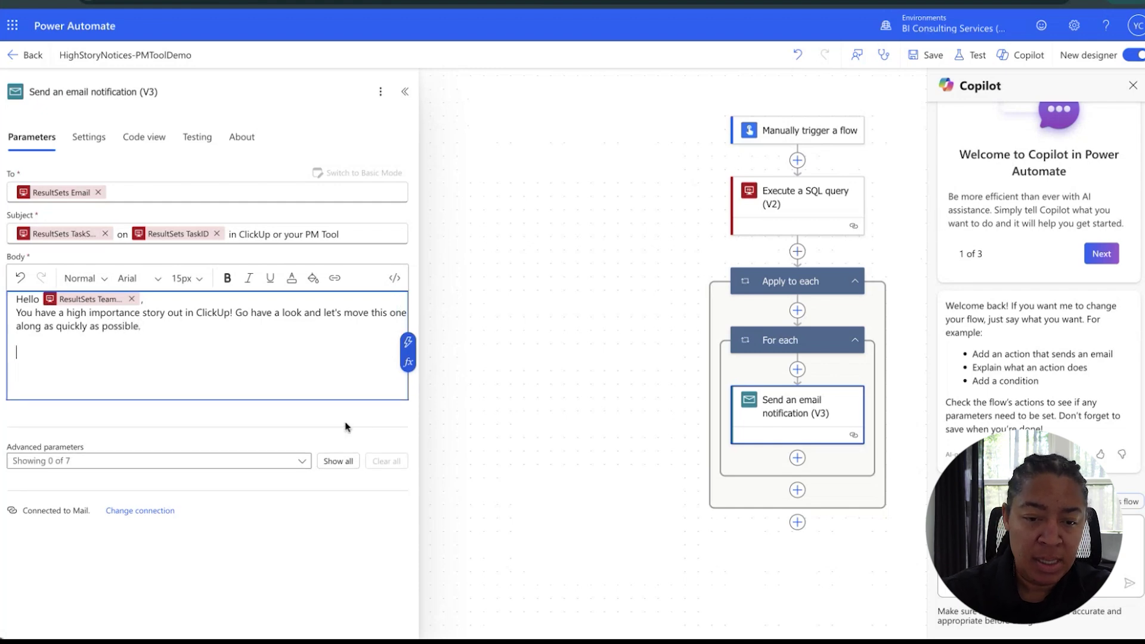
{"action": "left_click", "coordinate": [407, 327]}
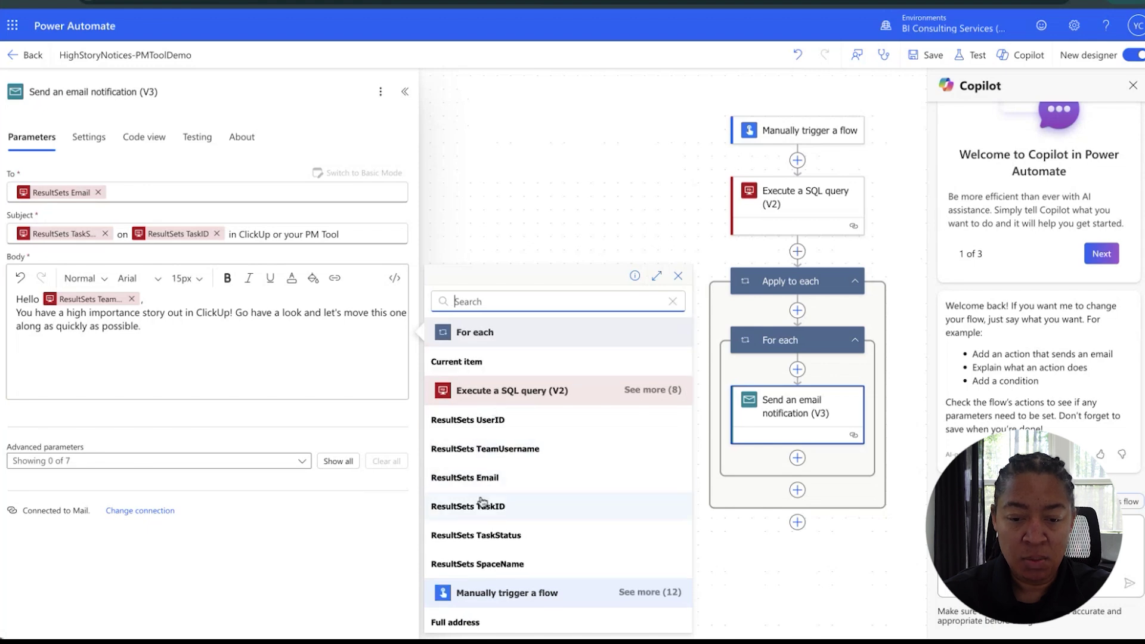
{"action": "left_click", "coordinate": [485, 505]}
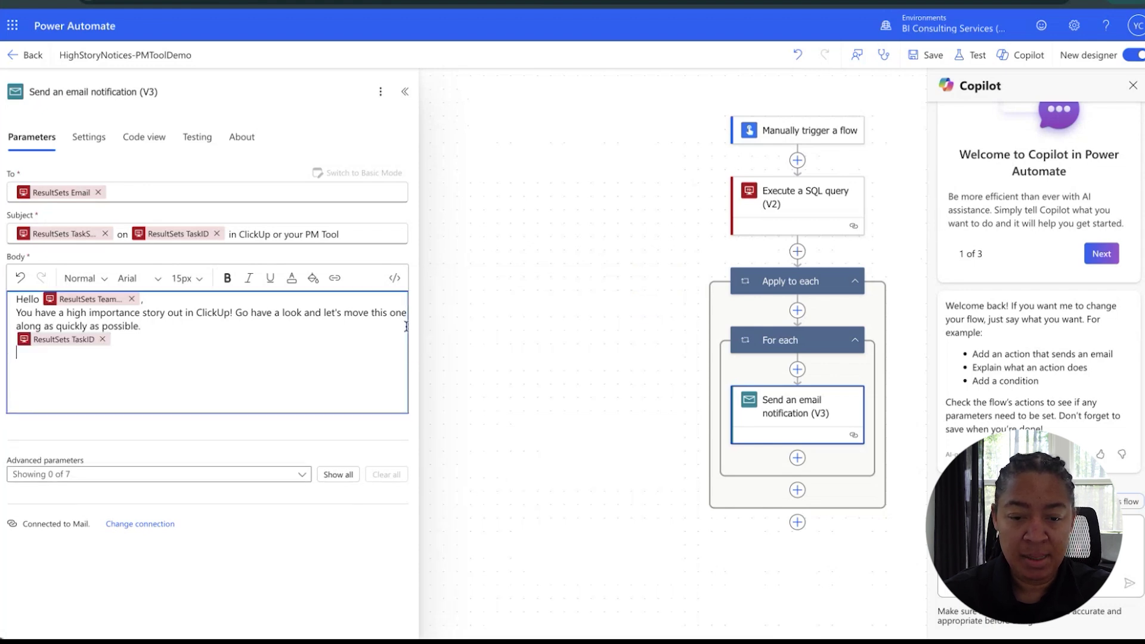
{"action": "left_click", "coordinate": [408, 329]}
{"action": "scroll", "coordinate": [488, 504], "scroll_direction": "down", "scroll_amount": 1}
{"action": "left_click", "coordinate": [488, 504]}
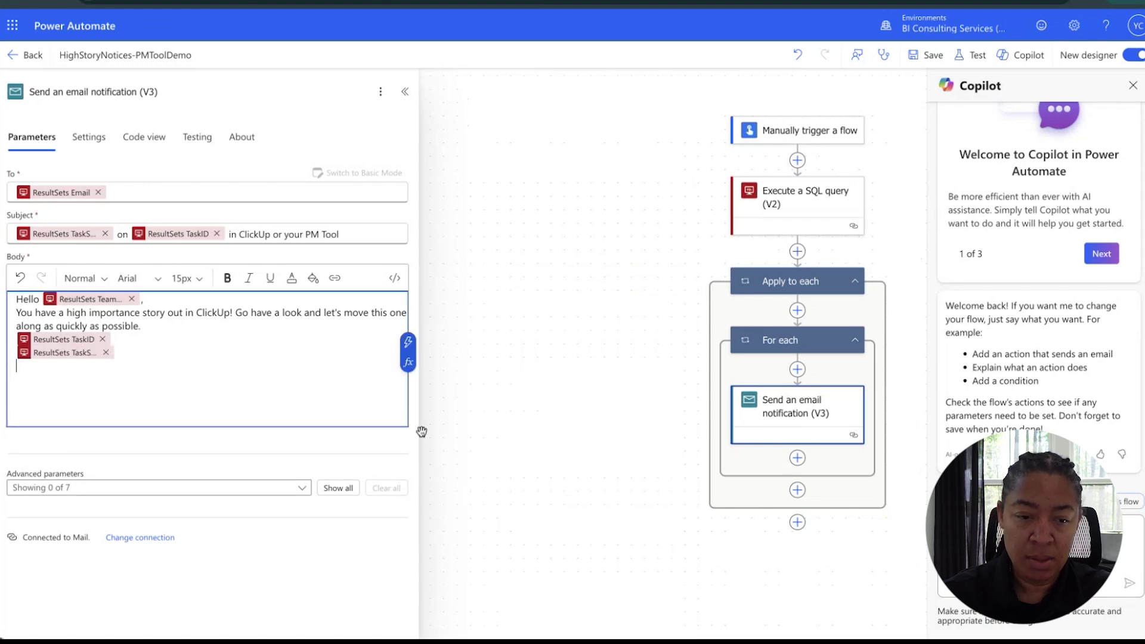
{"action": "left_click", "coordinate": [408, 342]}
{"action": "scroll", "coordinate": [474, 514], "scroll_direction": "down", "scroll_amount": 1}
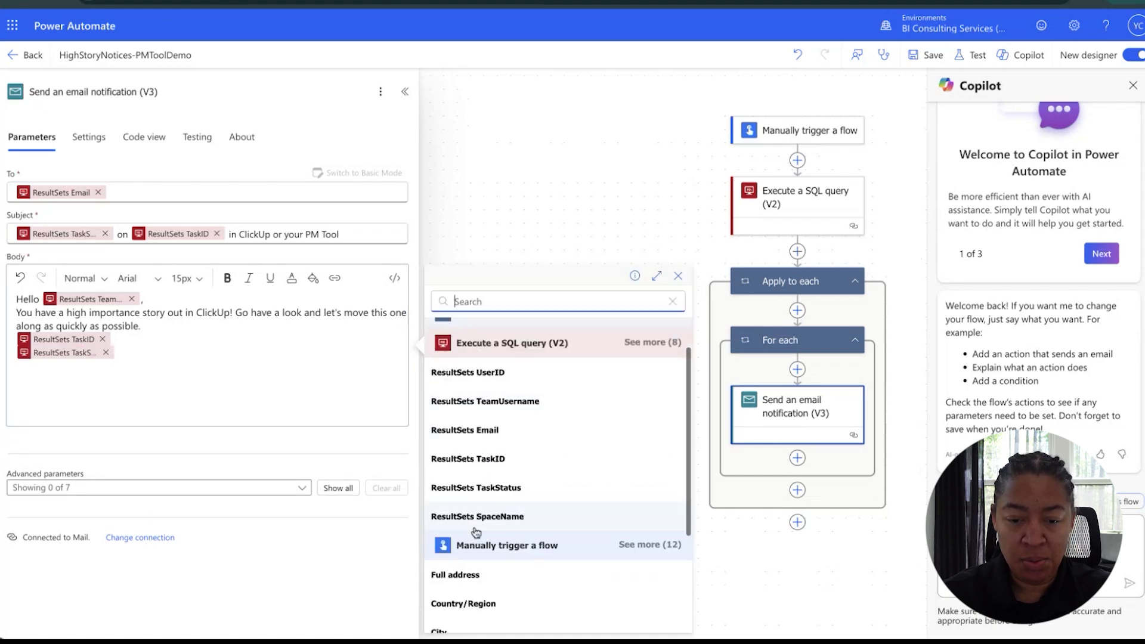
{"action": "left_click", "coordinate": [474, 514]}
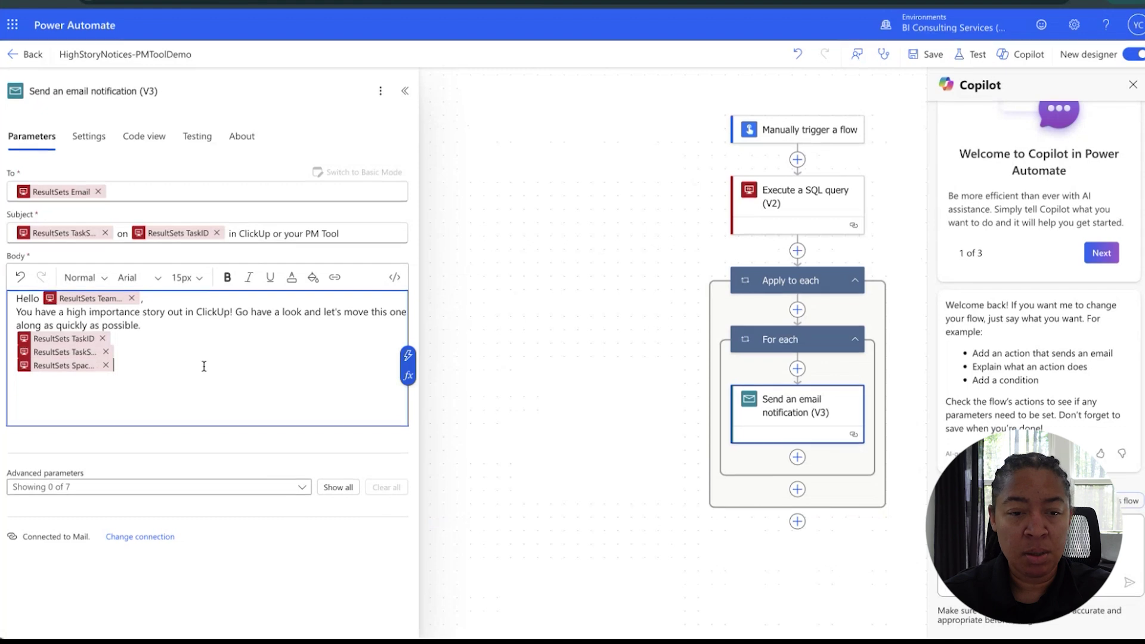
{"action": "left_click", "coordinate": [929, 62]}
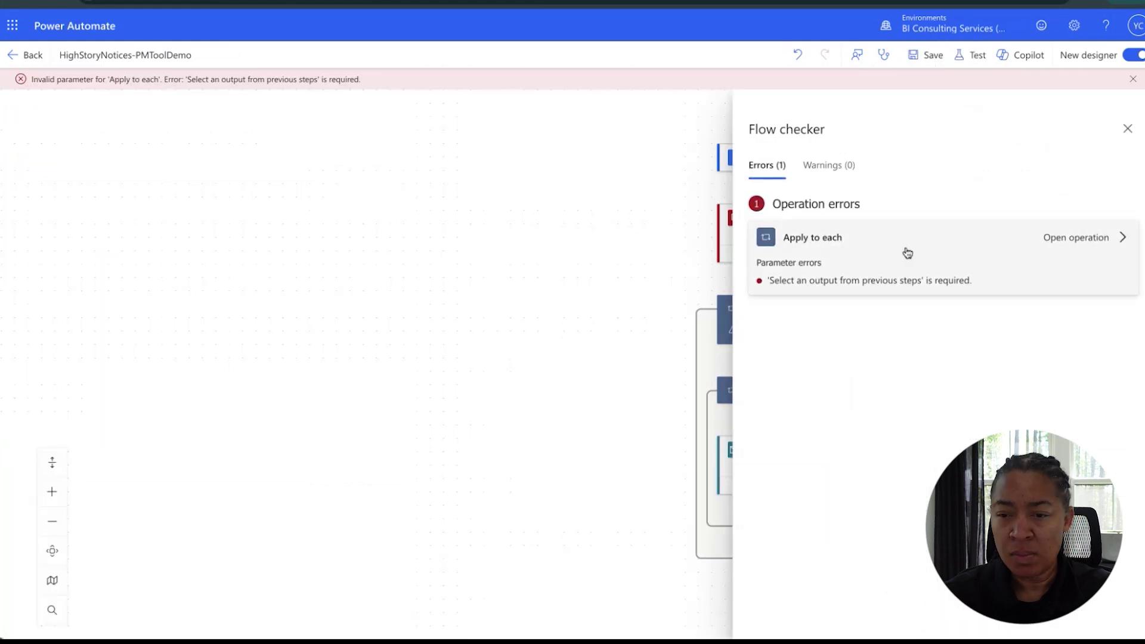
Make Apply to each loop over ResultSets body/resultsets/Table1, save, and return to the details page.
{"action": "left_click", "coordinate": [887, 283]}
{"action": "left_click", "coordinate": [309, 217]}
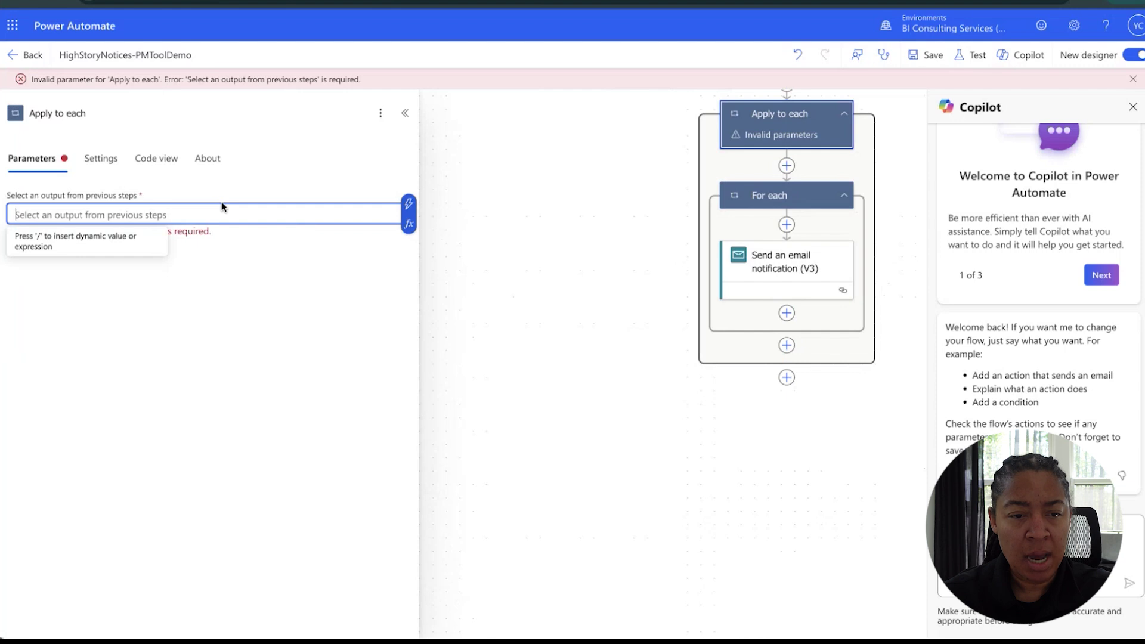
{"action": "left_click", "coordinate": [409, 204]}
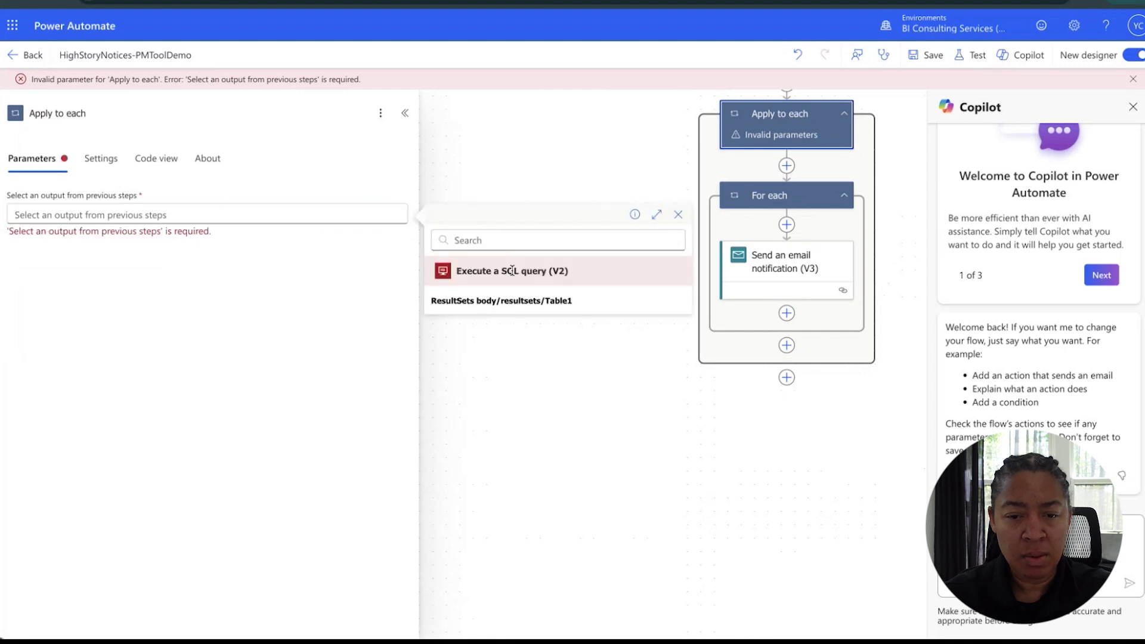
{"action": "left_click", "coordinate": [502, 301]}
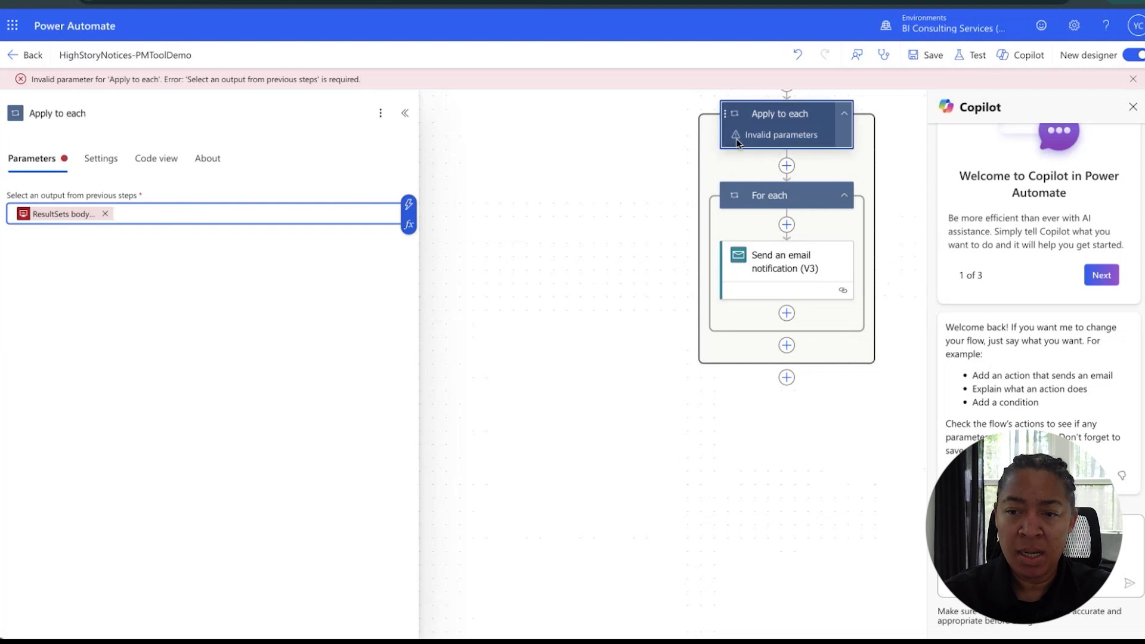
{"action": "left_click_drag", "start_coordinate": [654, 199], "coordinate": [581, 207]}
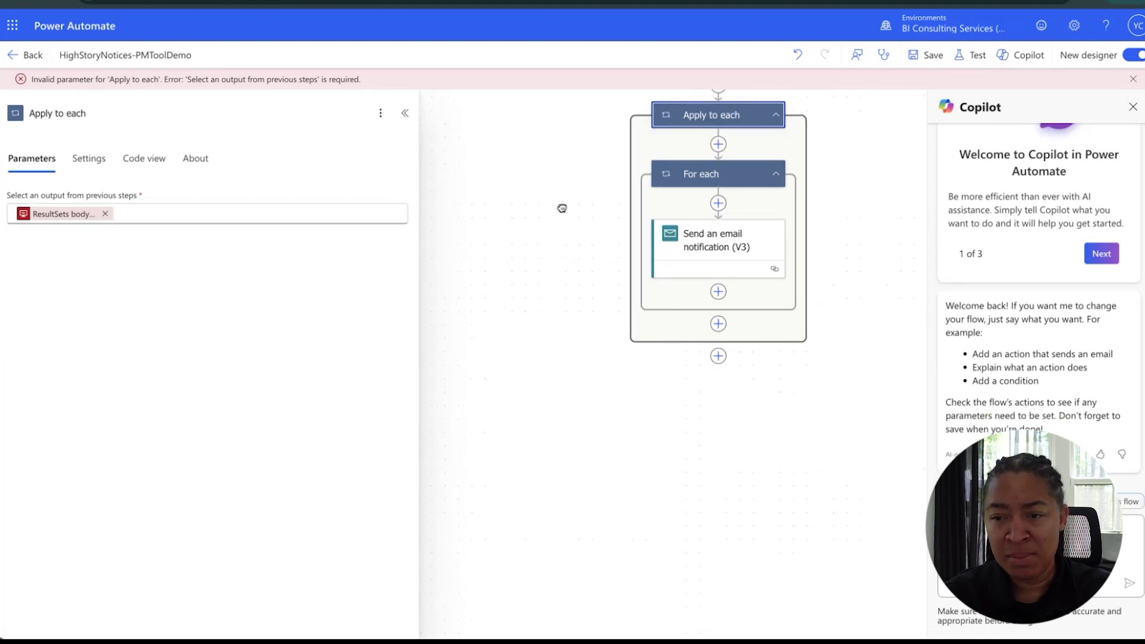
{"action": "left_click", "coordinate": [926, 56]}
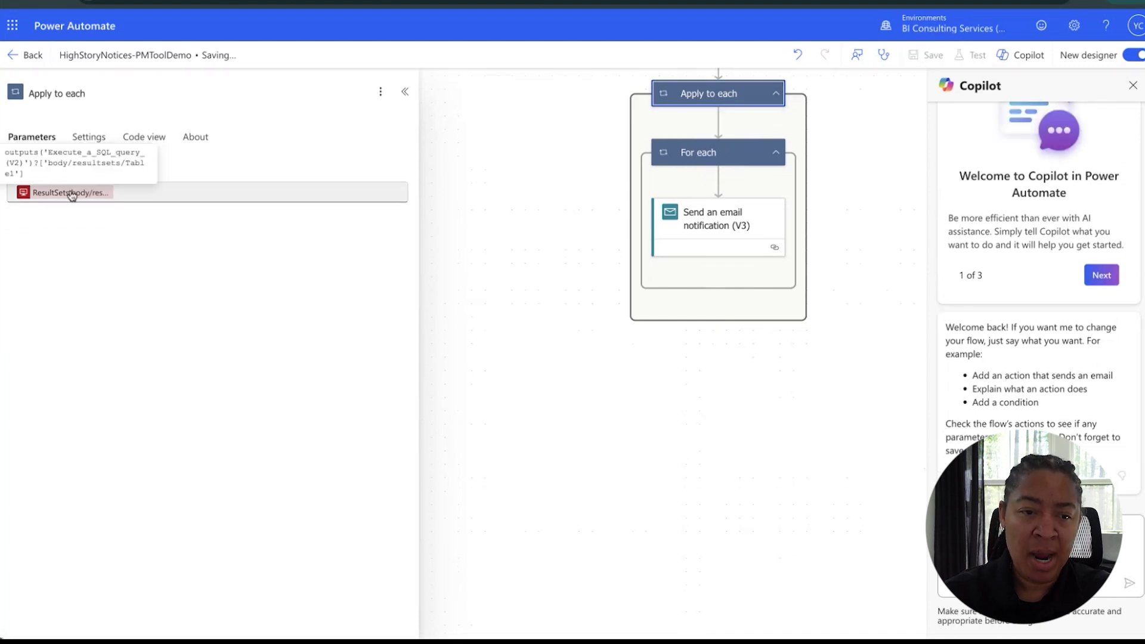
{"action": "left_click_drag", "start_coordinate": [537, 248], "coordinate": [538, 322]}
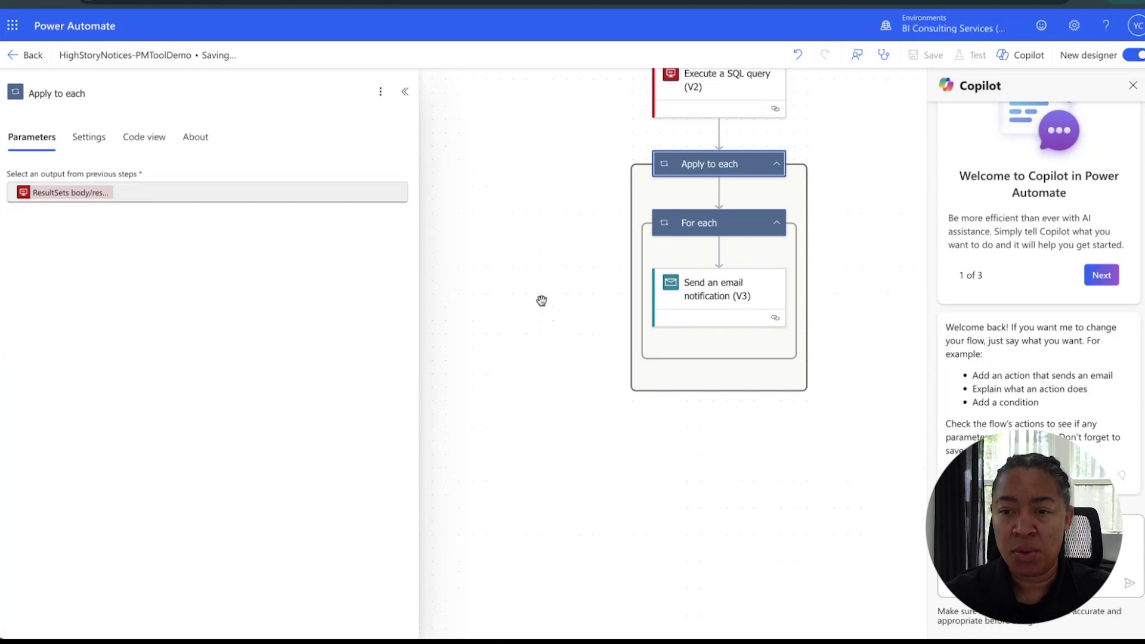
{"action": "left_click_drag", "start_coordinate": [541, 300], "coordinate": [553, 334]}
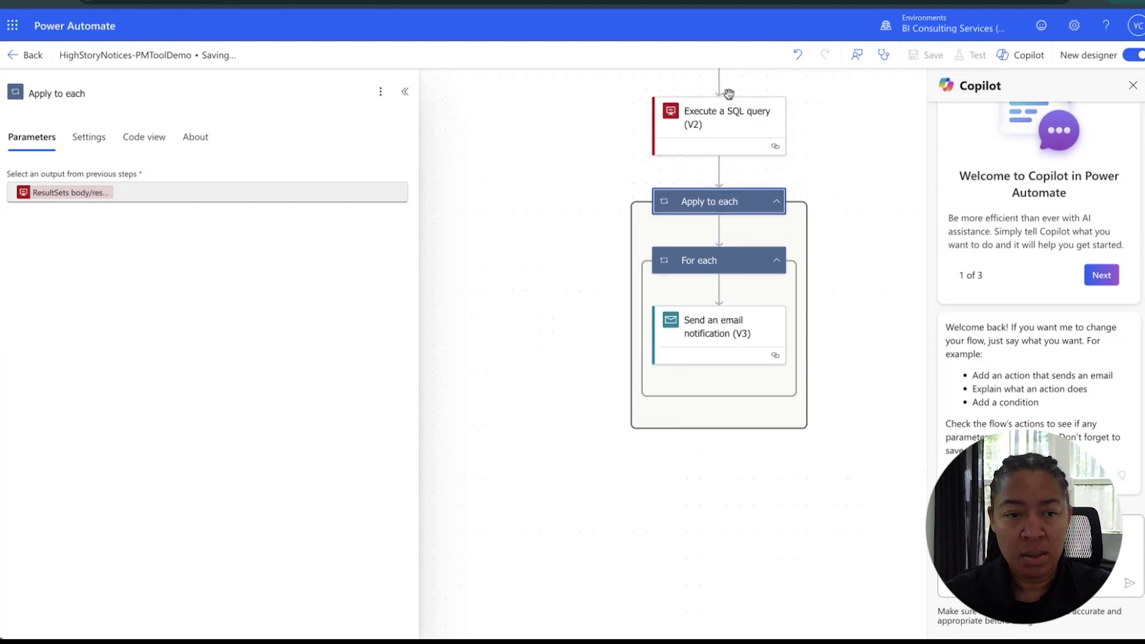
{"action": "left_click", "coordinate": [23, 55]}
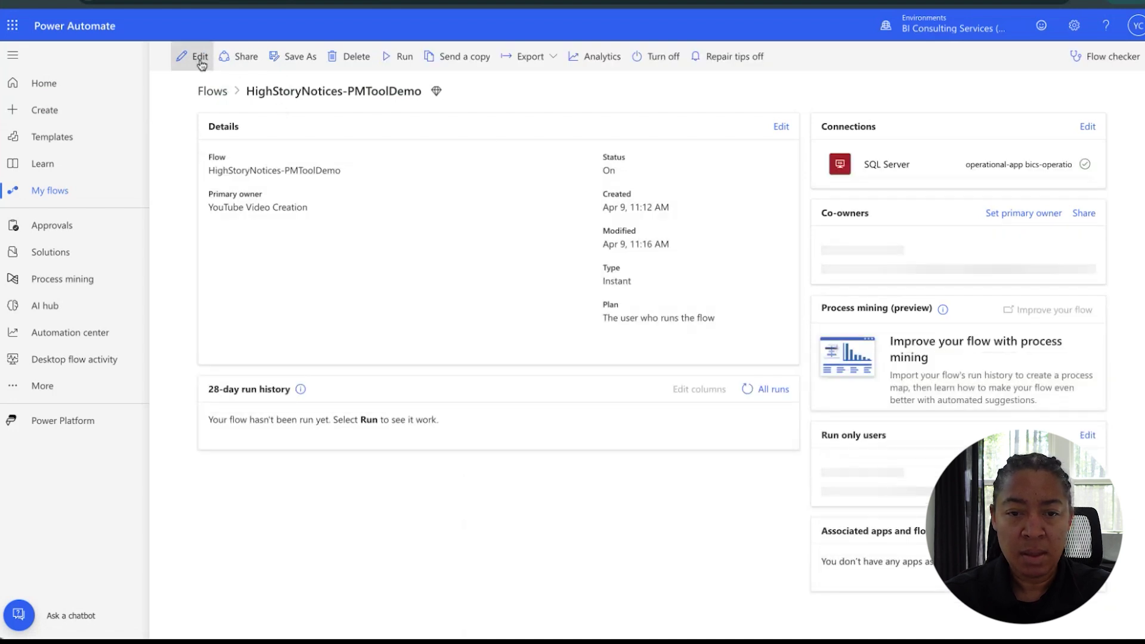
Run the flow, confirming its connections, and open the Flow Runs page.
{"action": "left_click", "coordinate": [458, 56]}
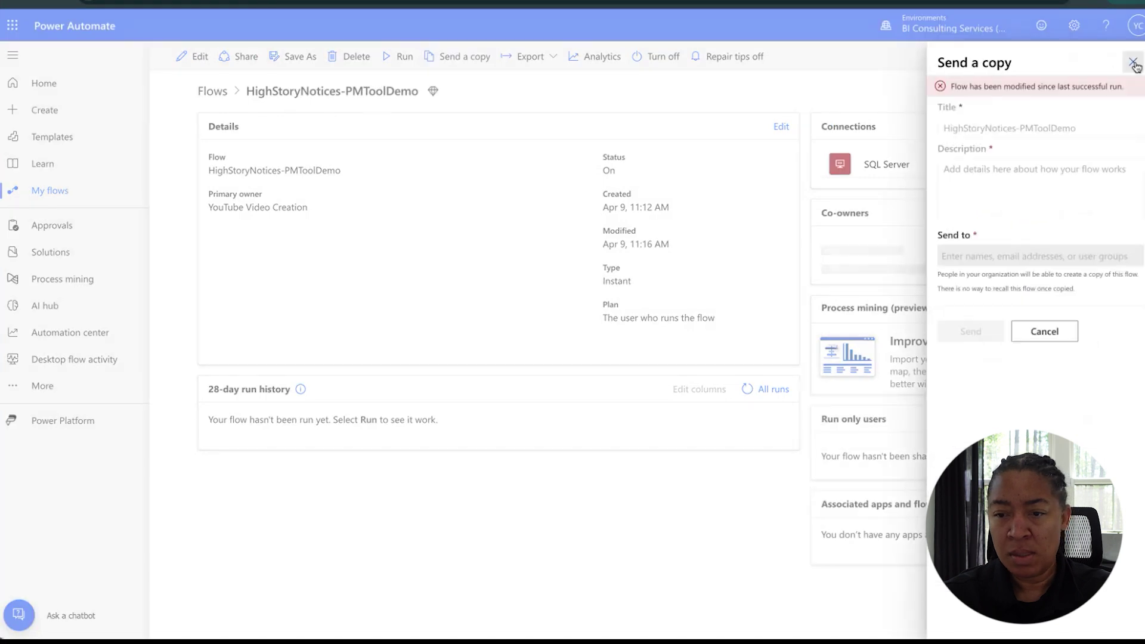
{"action": "left_click", "coordinate": [1133, 61]}
{"action": "left_click", "coordinate": [399, 56]}
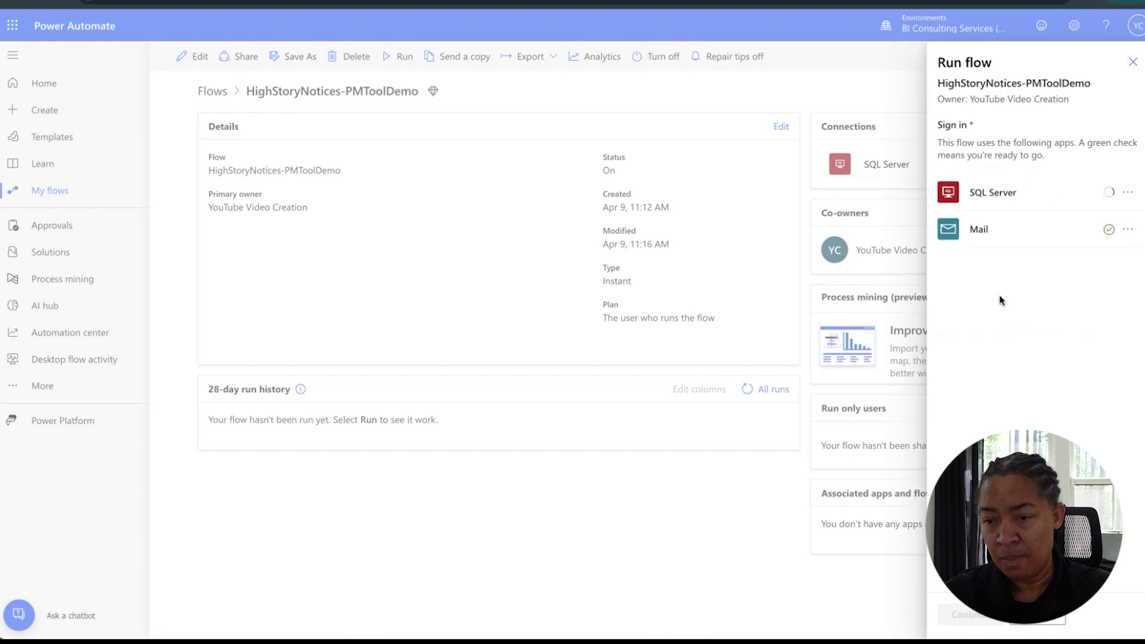
{"action": "left_click", "coordinate": [971, 615]}
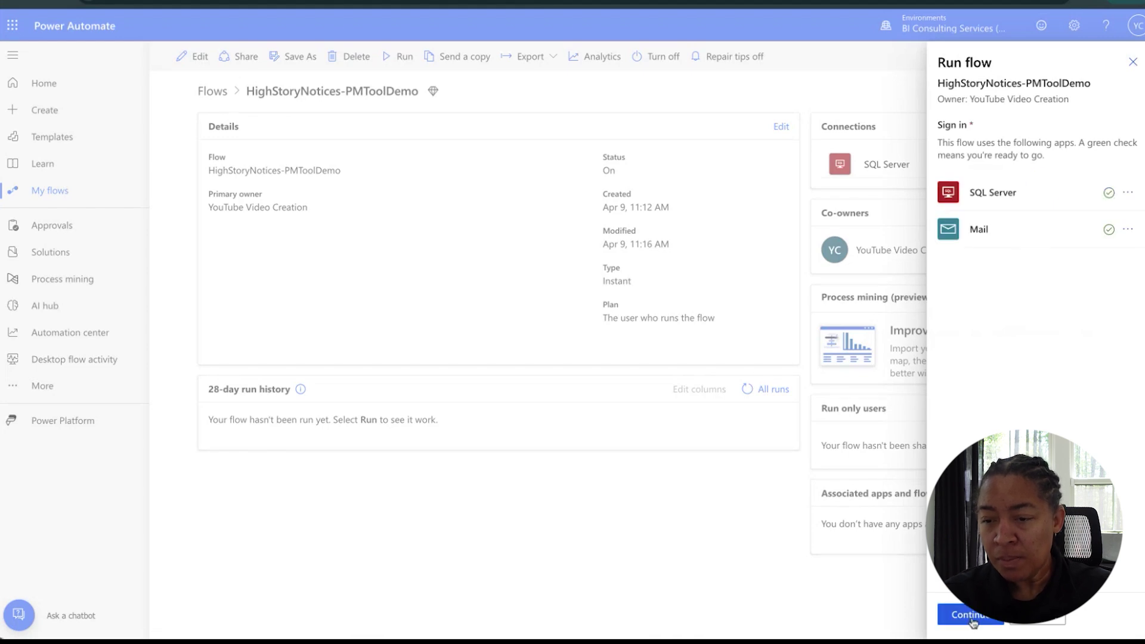
{"action": "left_click", "coordinate": [975, 615]}
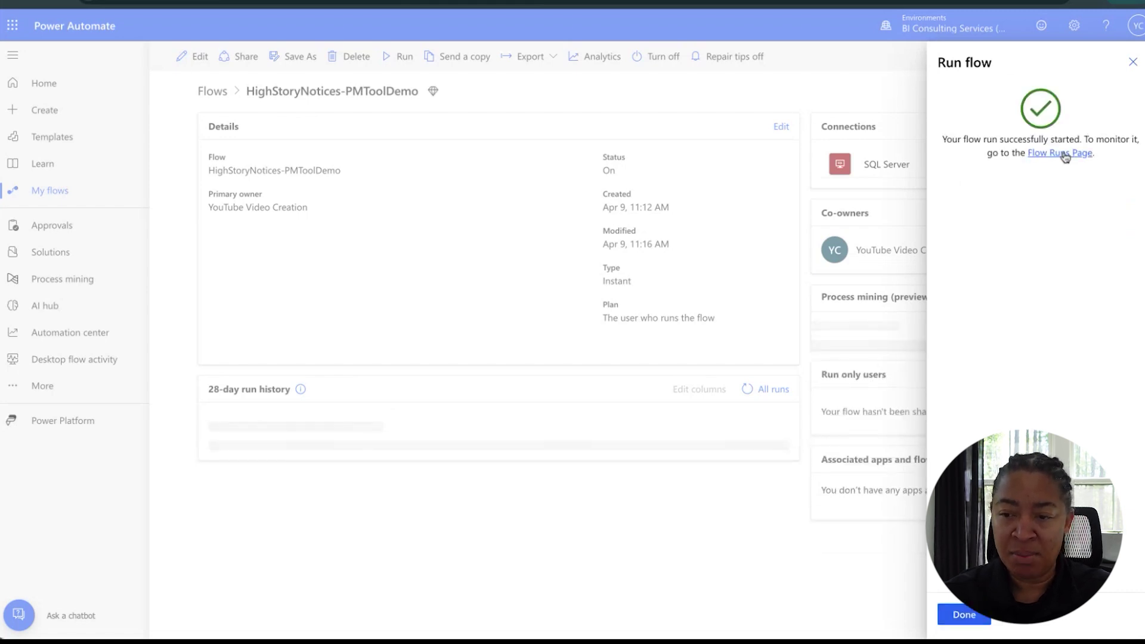
{"action": "left_click", "coordinate": [1065, 154]}
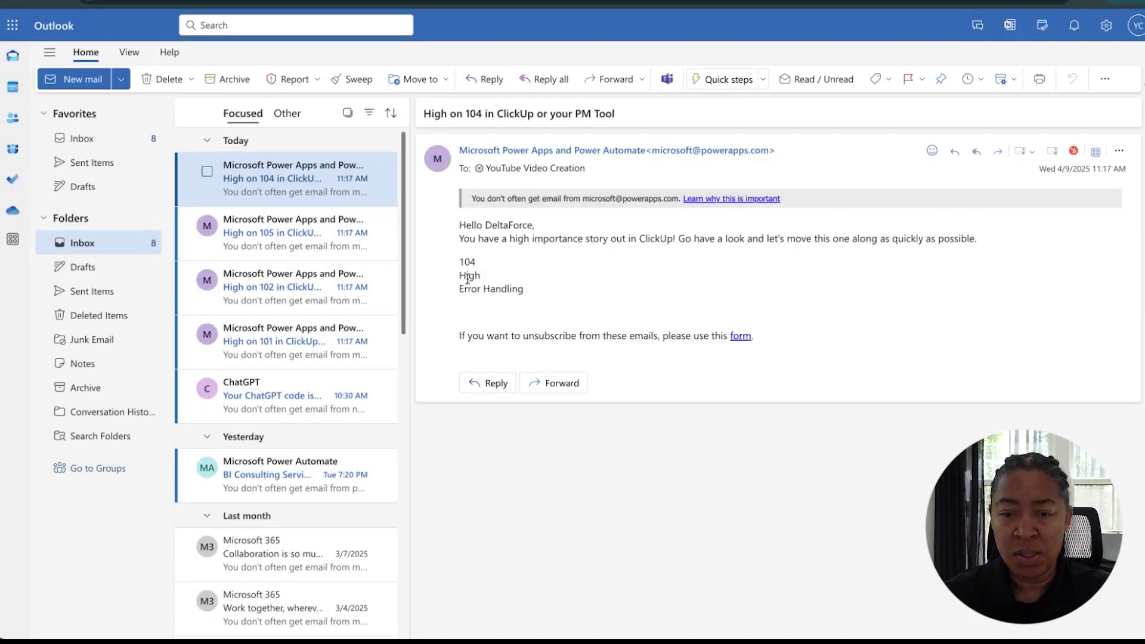
Read the 'High on … in ClickUp' emails for tasks 105, 102, 101, 107 and 104.
{"action": "left_click", "coordinate": [279, 241]}
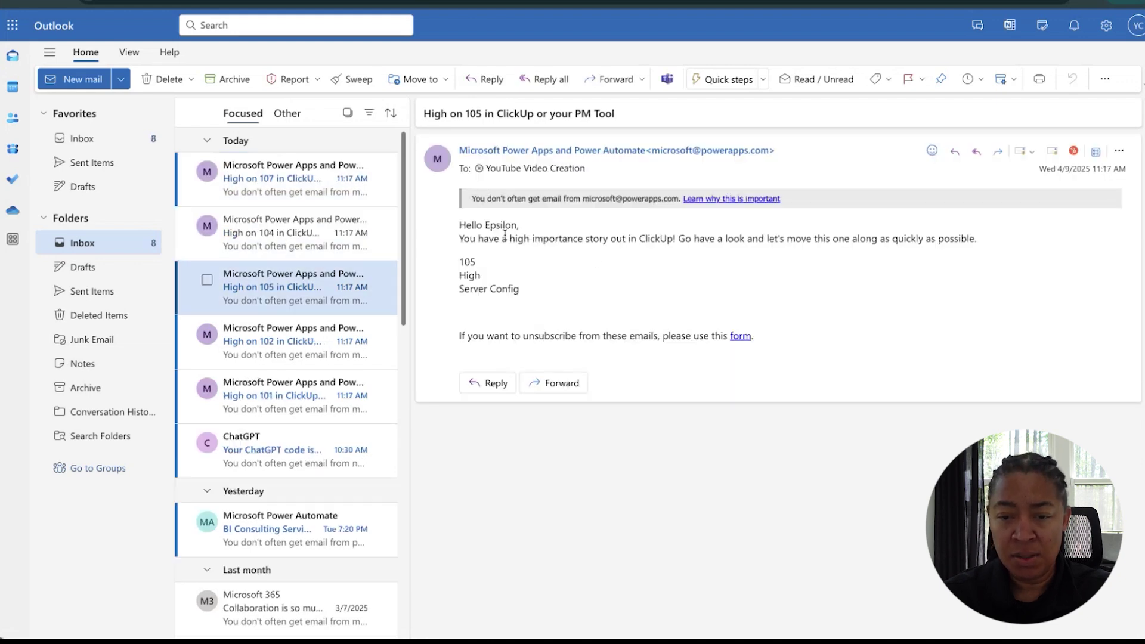
{"action": "left_click", "coordinate": [267, 352]}
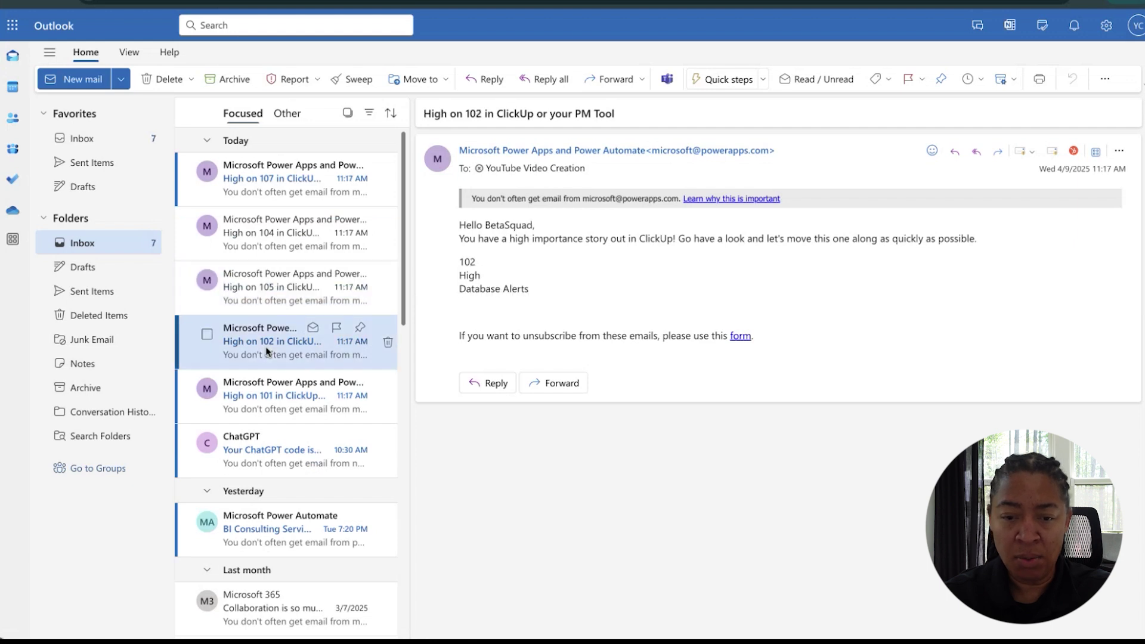
{"action": "left_click", "coordinate": [263, 394]}
{"action": "left_click", "coordinate": [252, 173]}
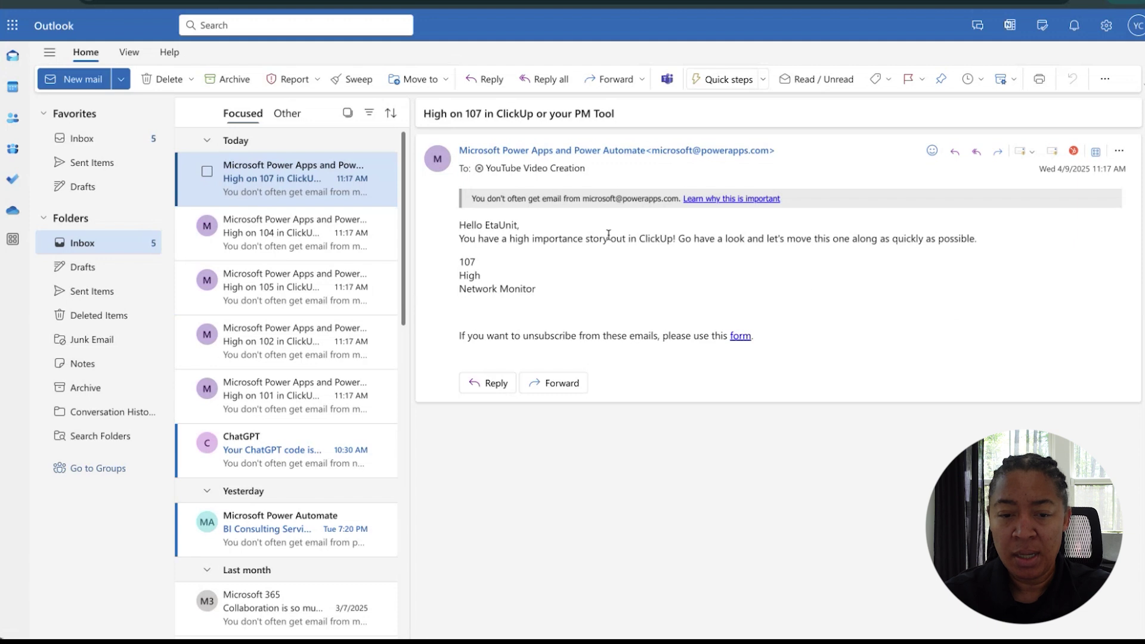
{"action": "left_click", "coordinate": [240, 233]}
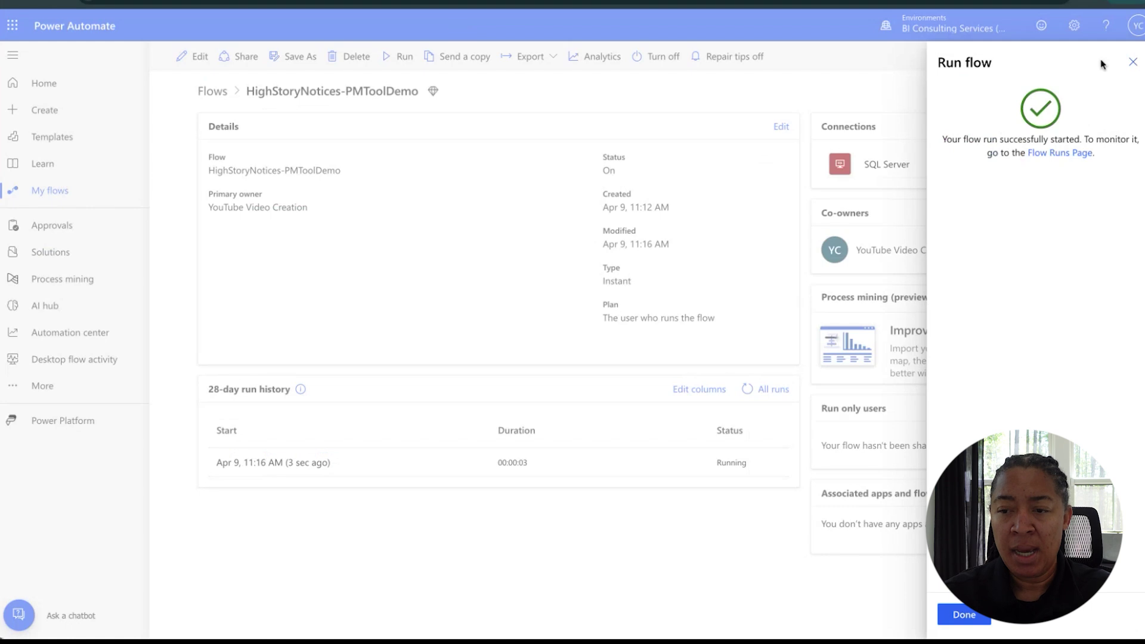
Reopen the flow in edit mode and expand the loops to show the Send an email notification (V3) step.
{"action": "left_click", "coordinate": [962, 618]}
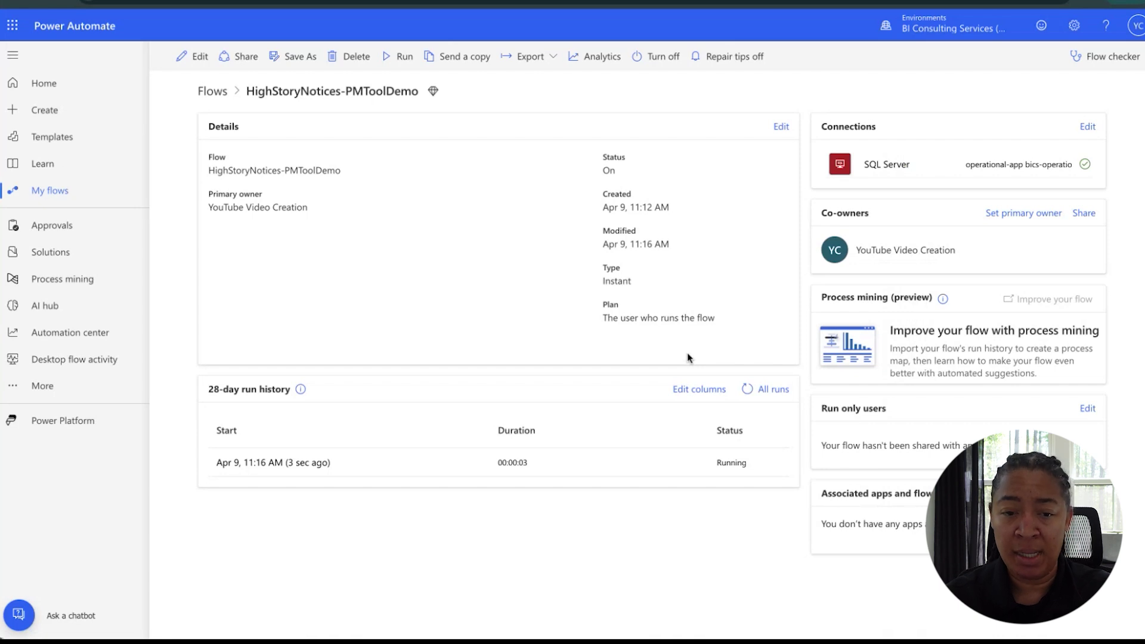
{"action": "left_click", "coordinate": [188, 56]}
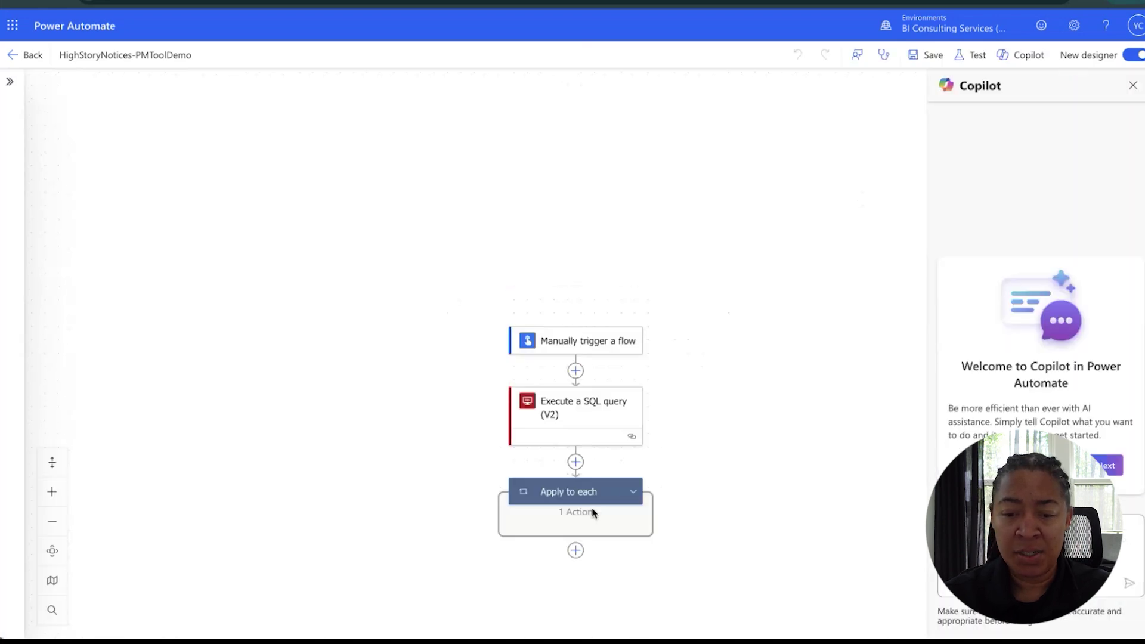
{"action": "left_click", "coordinate": [588, 419]}
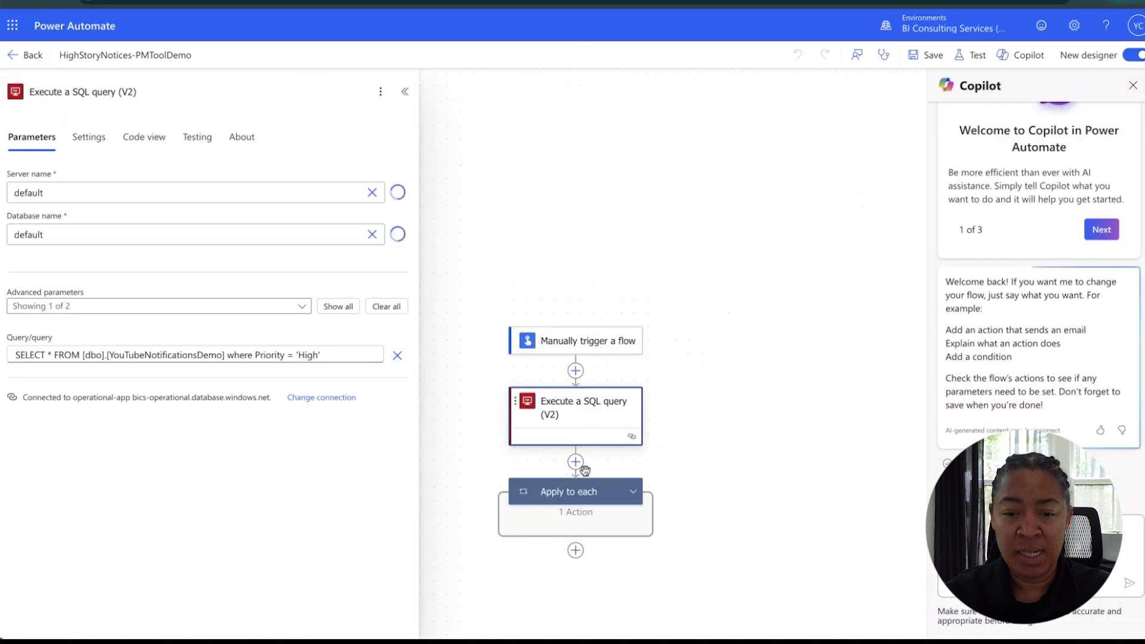
{"action": "left_click", "coordinate": [584, 493]}
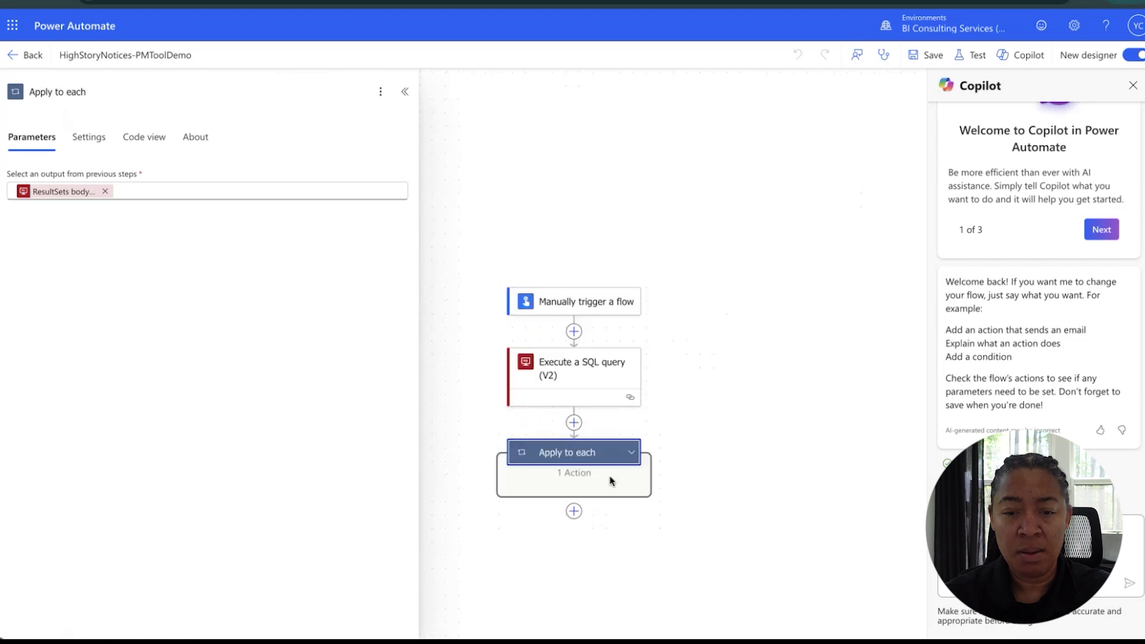
{"action": "left_click", "coordinate": [631, 453]}
{"action": "left_click", "coordinate": [583, 533]}
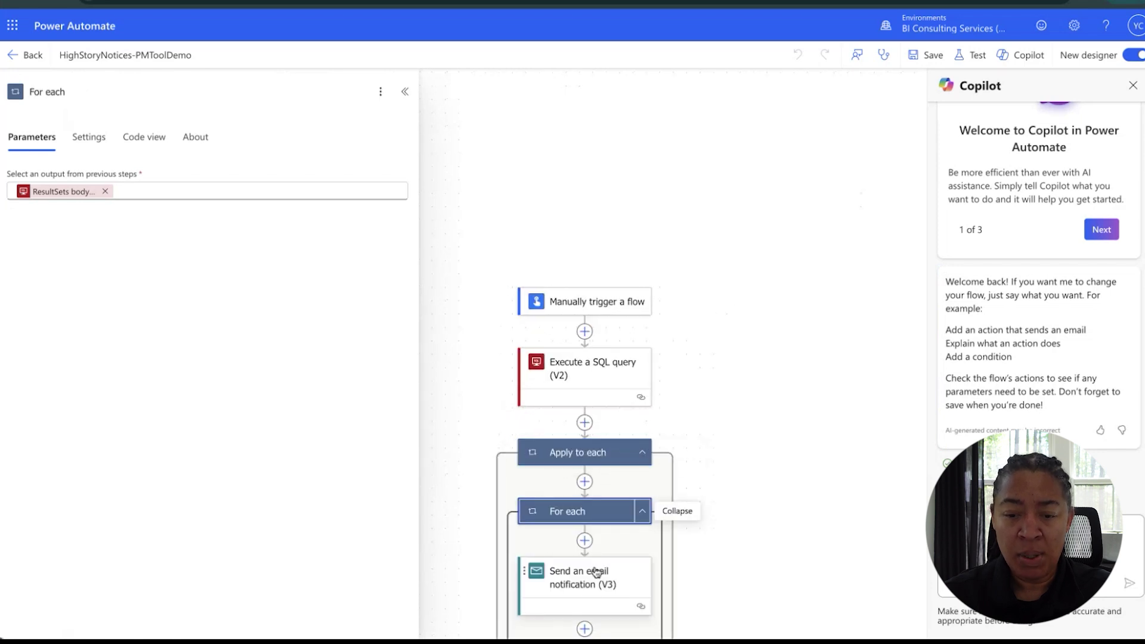
{"action": "left_click", "coordinate": [570, 581]}
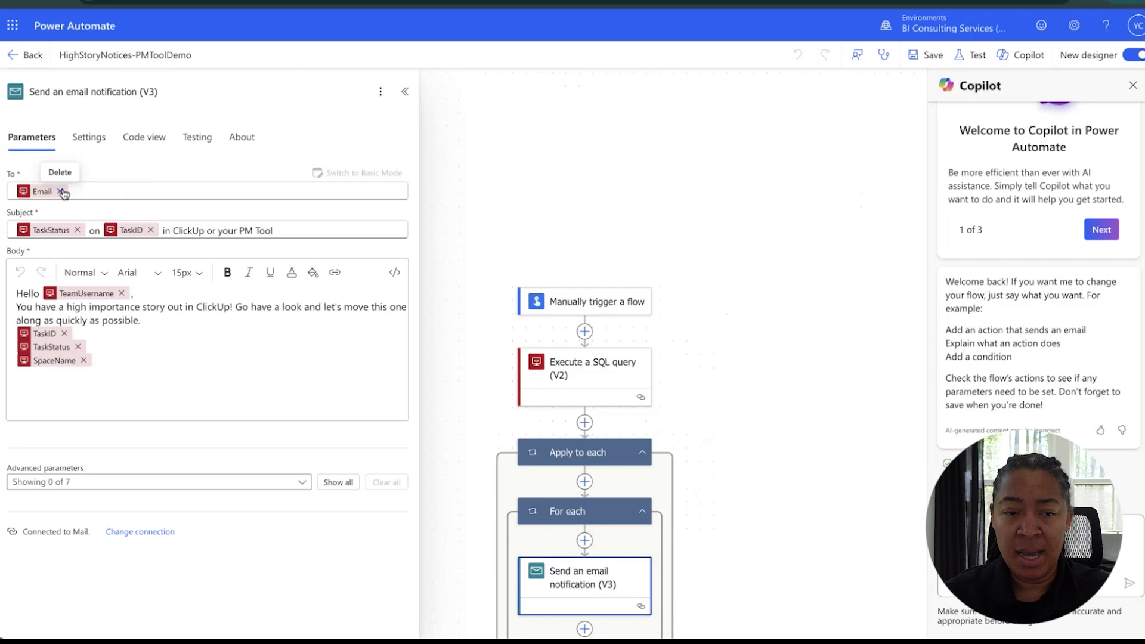